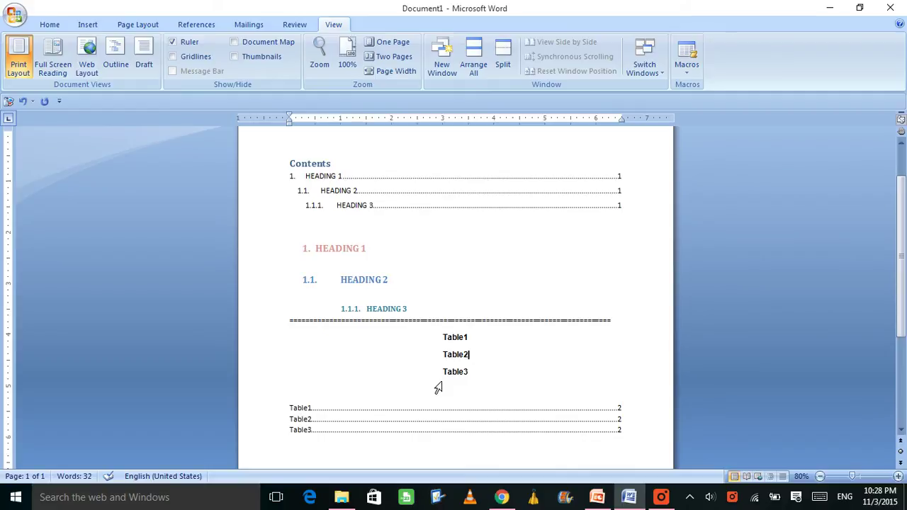
- Delete all of the sample content from the document
key(ctrl+Home)
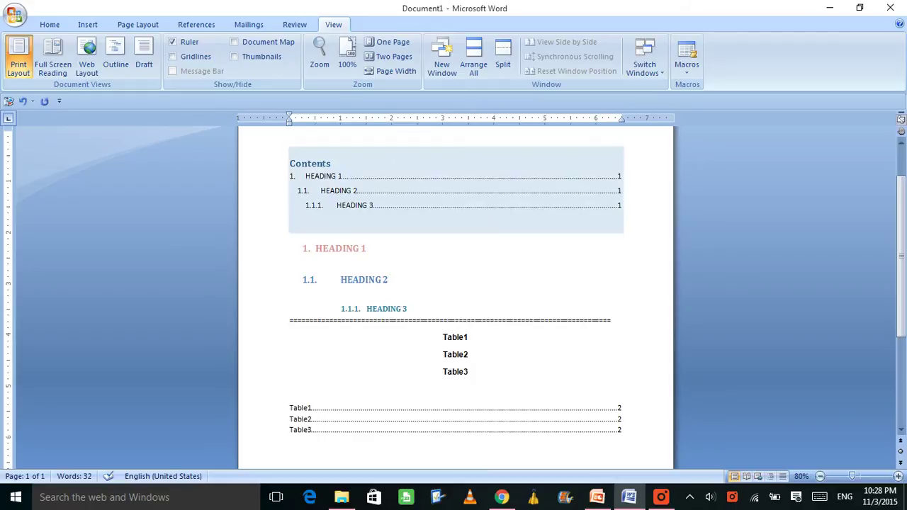
key(shift+F5)
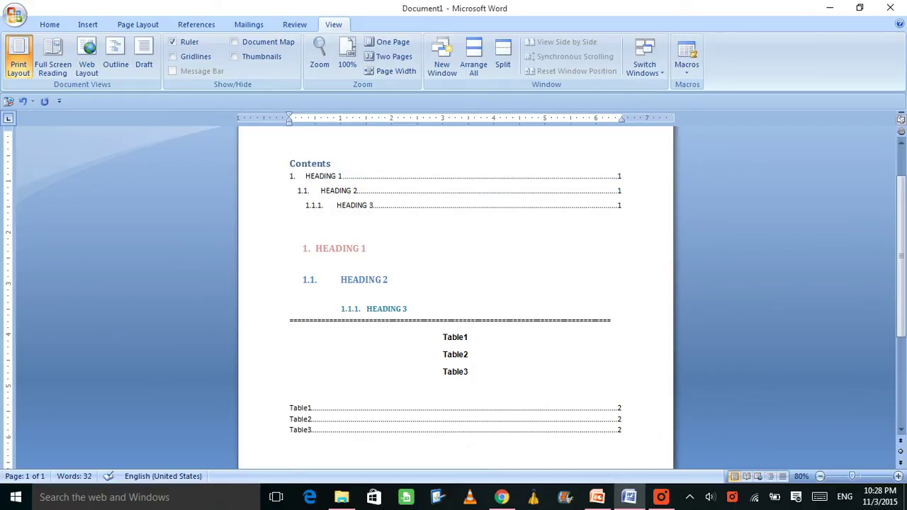
key(ctrl+Home)
key(shift+F5)
key(ctrl+Home)
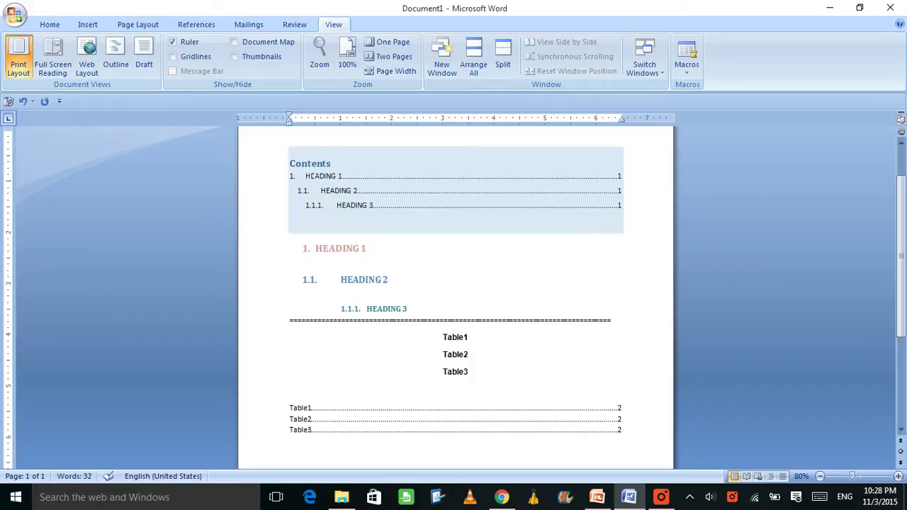
key(shift+F5)
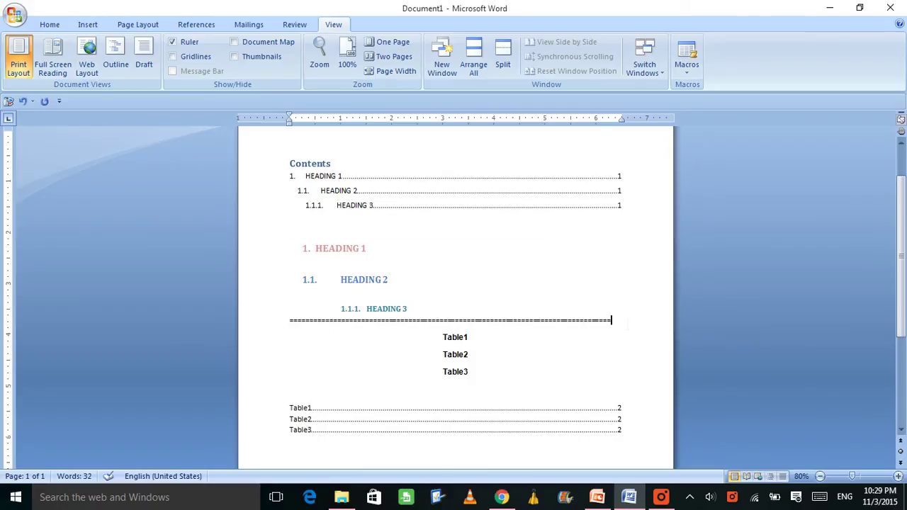
key(ctrl+a)
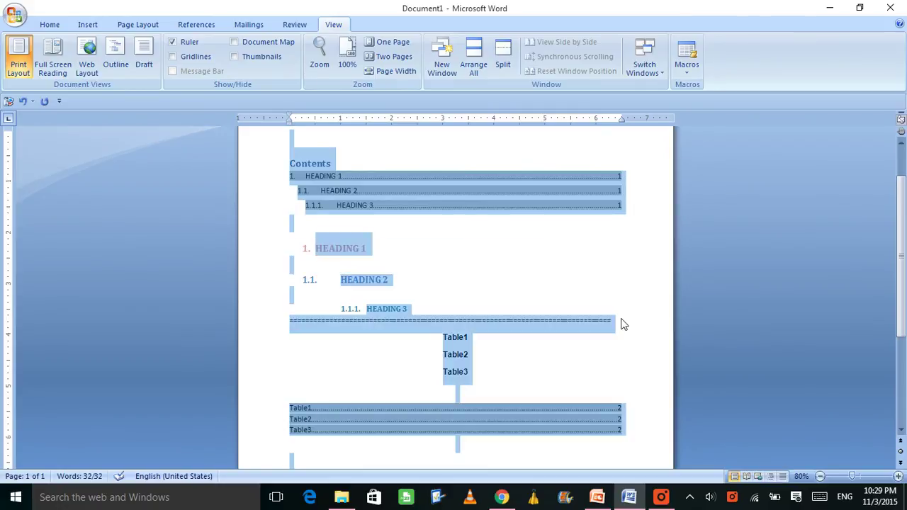
key(Delete)
ctrl+scroll(554, 311, up, 2)
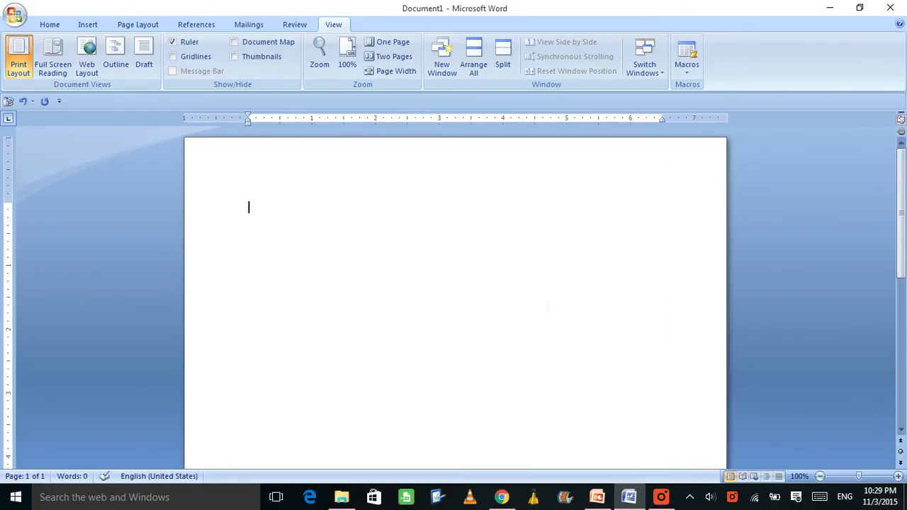
- Type HEADING1 and paste two copies of it on the lines below
text(HEADING1)
key(ctrl+a)
key(ctrl+c)
click(547, 306)
key(Return)
key(ctrl+v)
key(Return)
key(BackSpace)
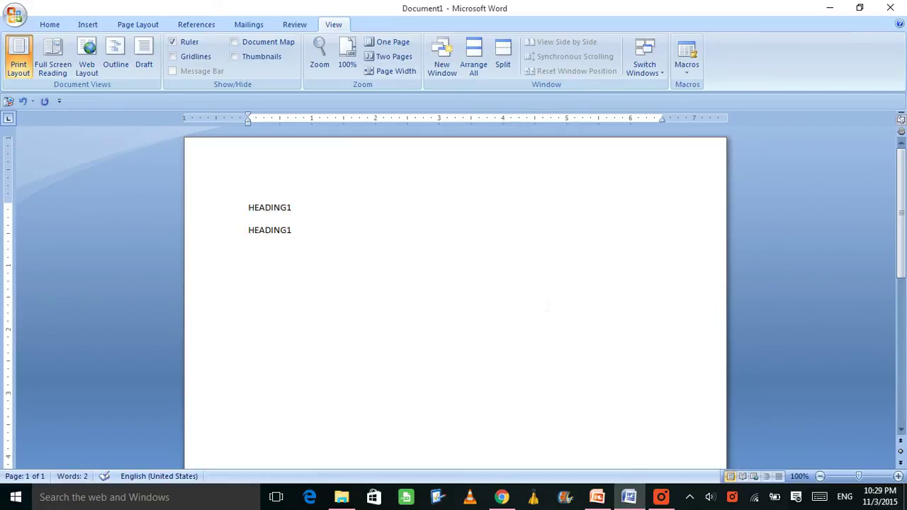
key(ctrl+v)
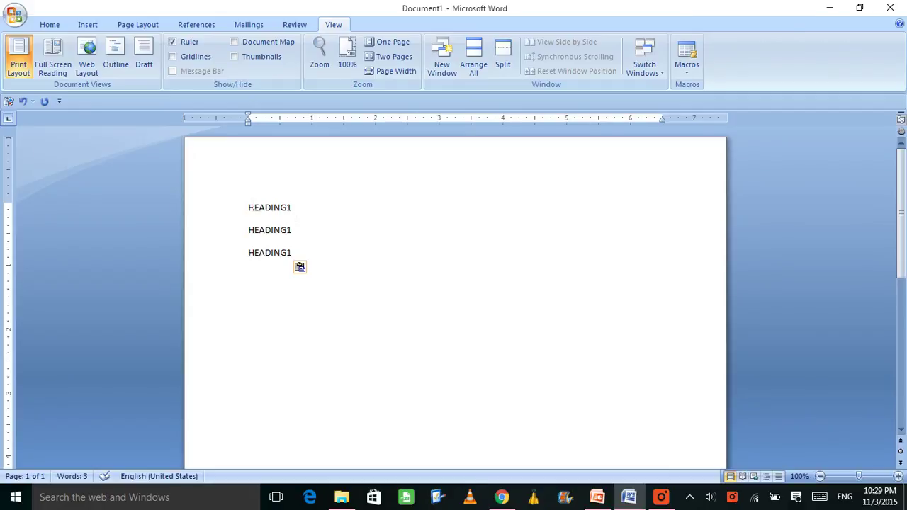
- Change the two copies to read HEADING2 and HEADING3
key(BackSpace)
text(2)
click(292, 253)
key(BackSpace)
text(3)
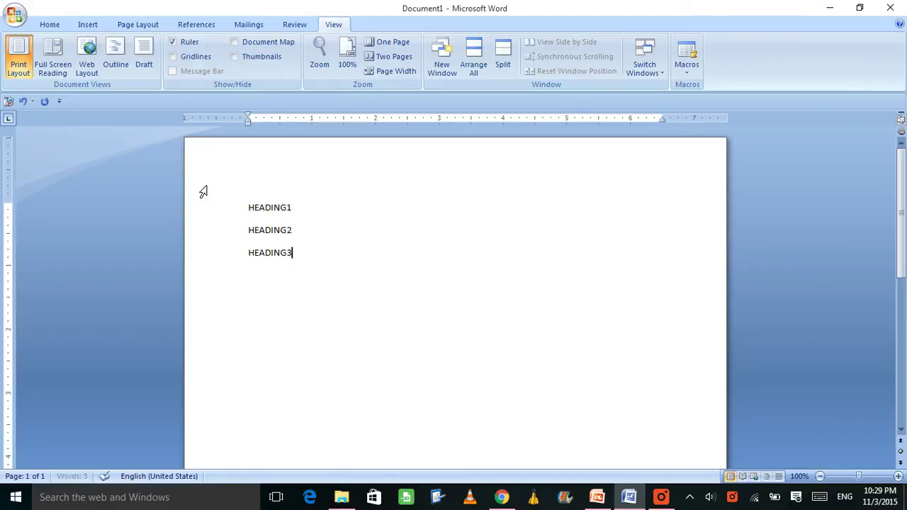
- Apply a trial 1. multilevel list numbering to HEADING3 from the Home tab, then undo it
click(54, 25)
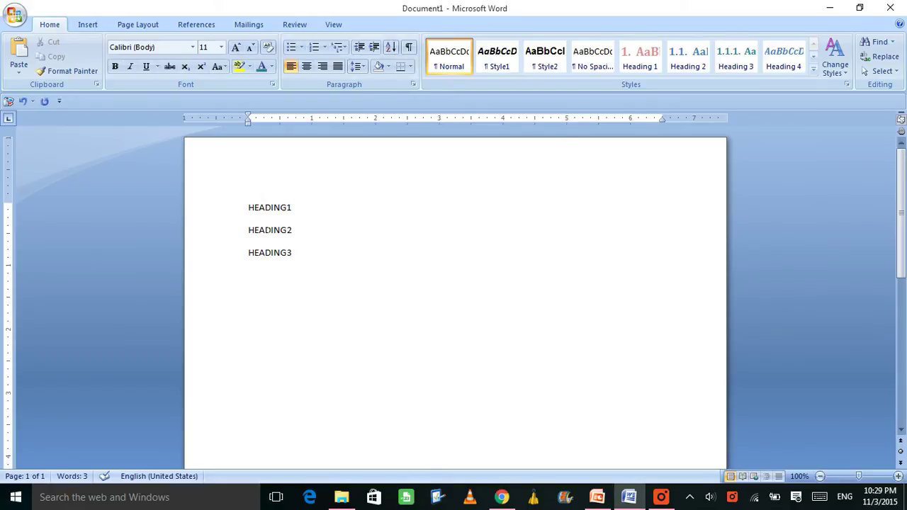
click(267, 207)
click(271, 253)
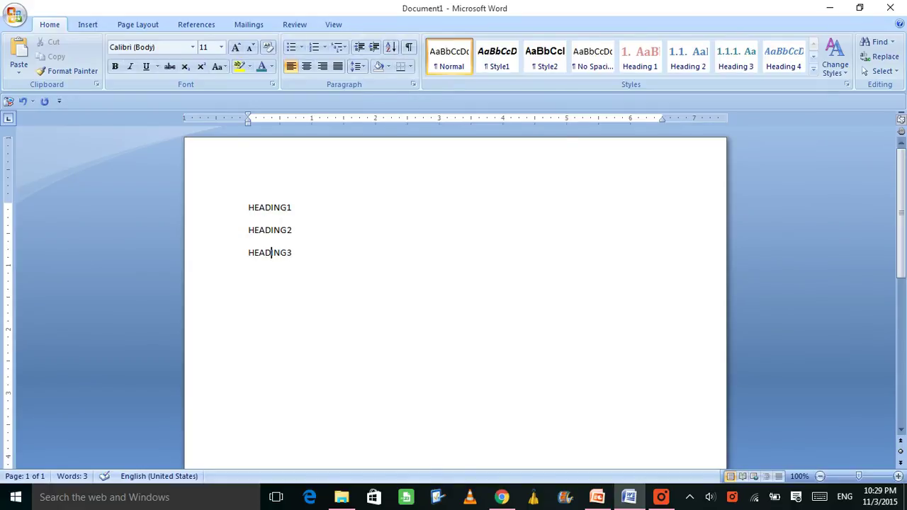
click(339, 47)
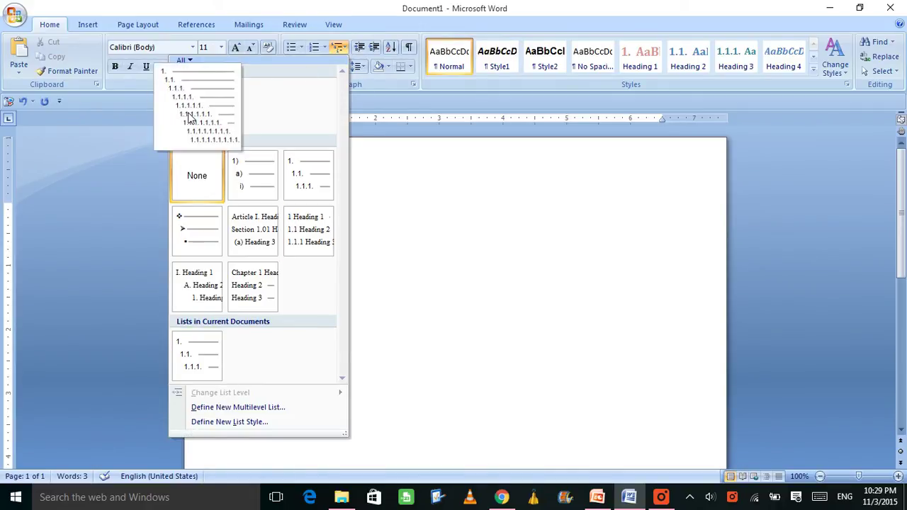
click(193, 112)
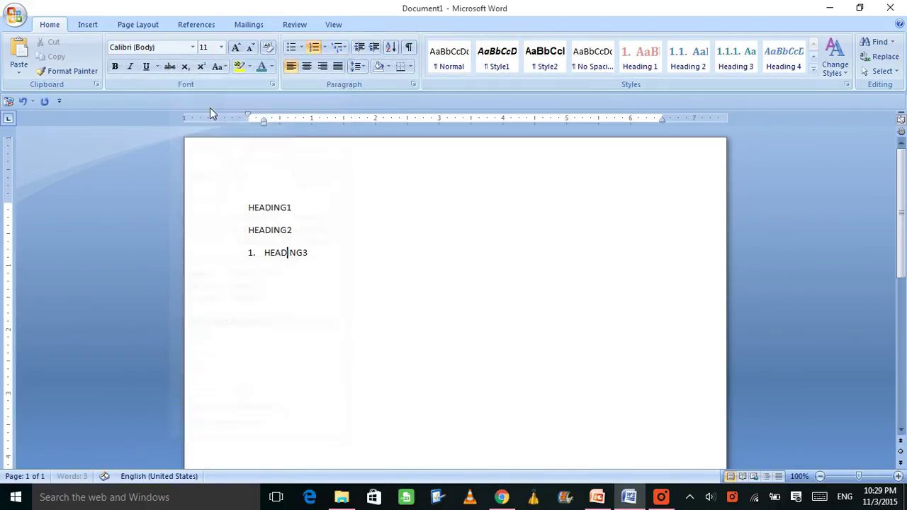
key(ctrl+z)
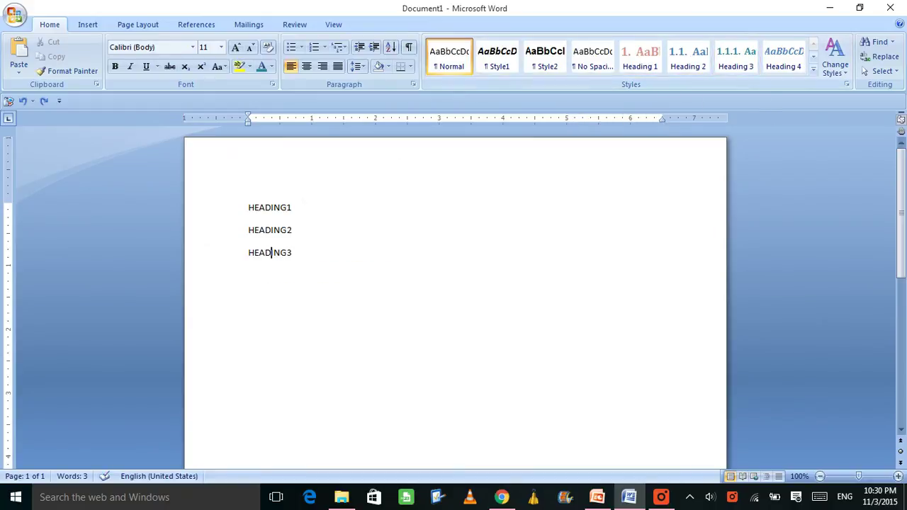
- Style the three lines as Heading 1, Heading 2 and Heading 3, giving numbers 1., 1.1. and 1.1.1
click(259, 208)
scroll(259, 207, up, 5)
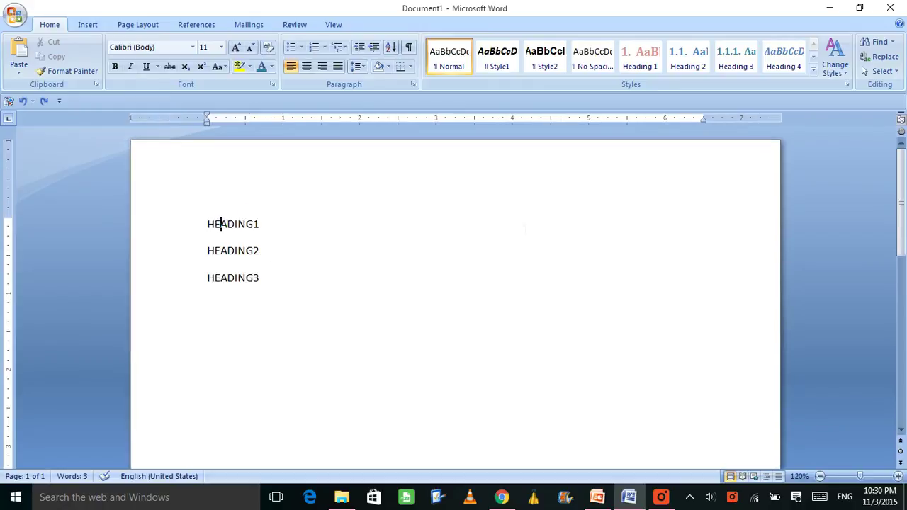
click(640, 65)
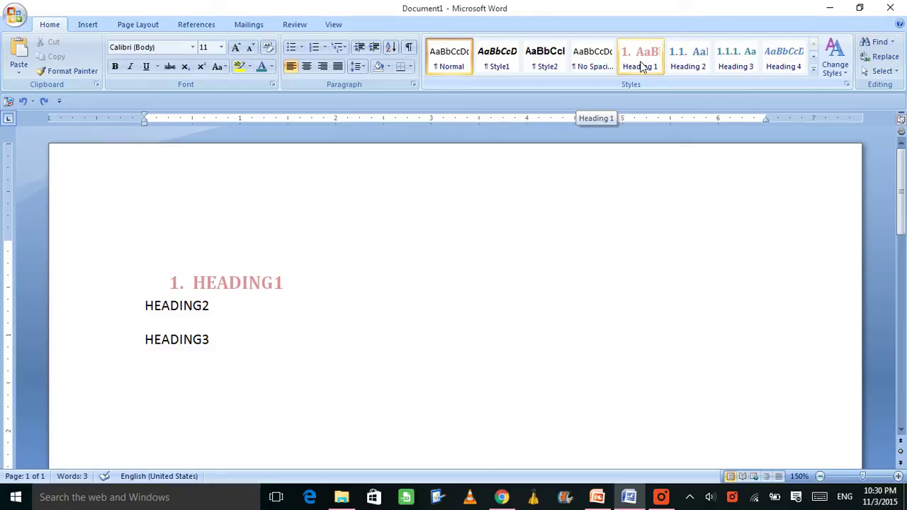
click(640, 65)
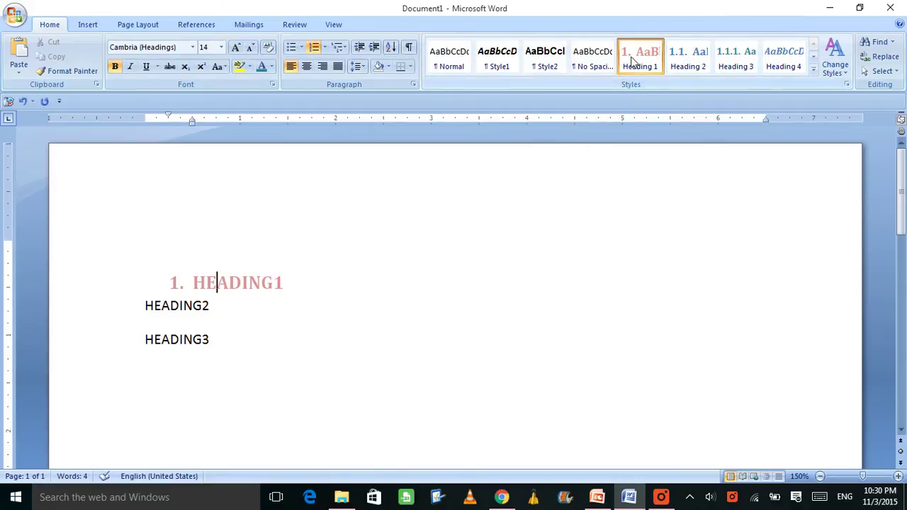
key(Down)
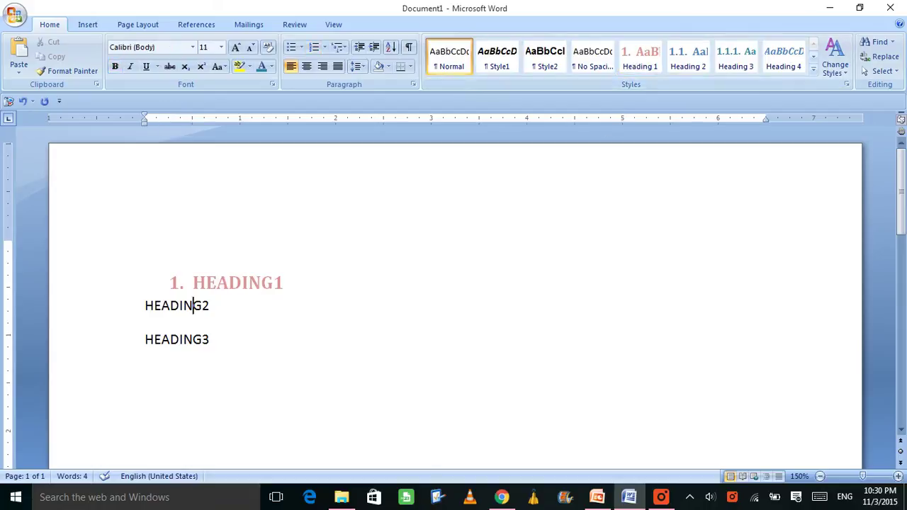
click(694, 62)
key(Down)
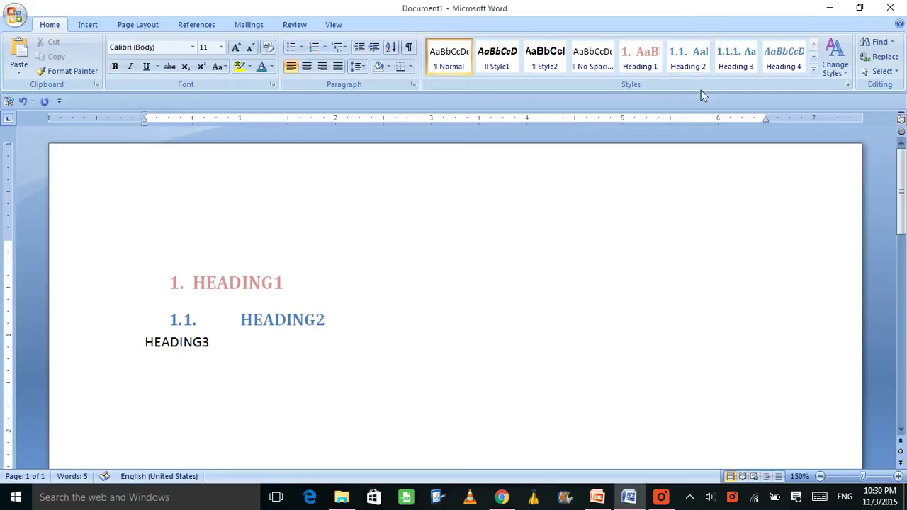
click(737, 57)
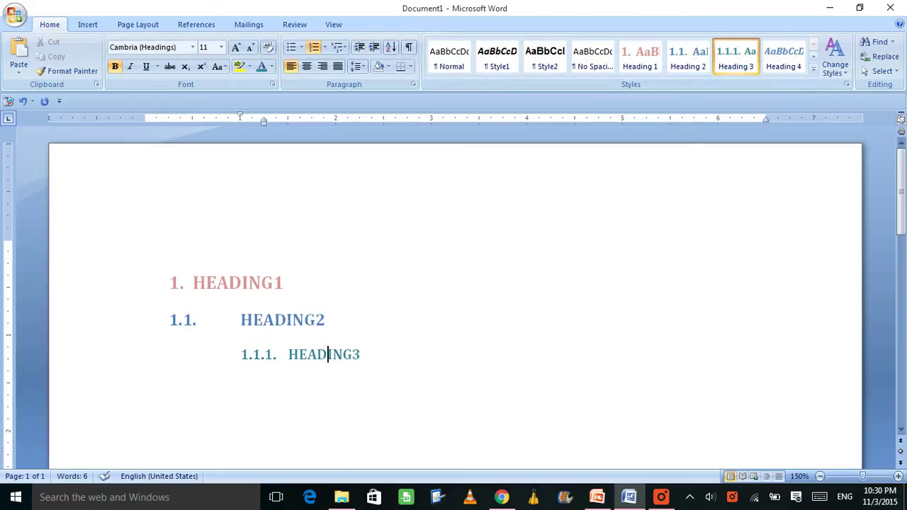
click(259, 362)
click(184, 322)
click(175, 285)
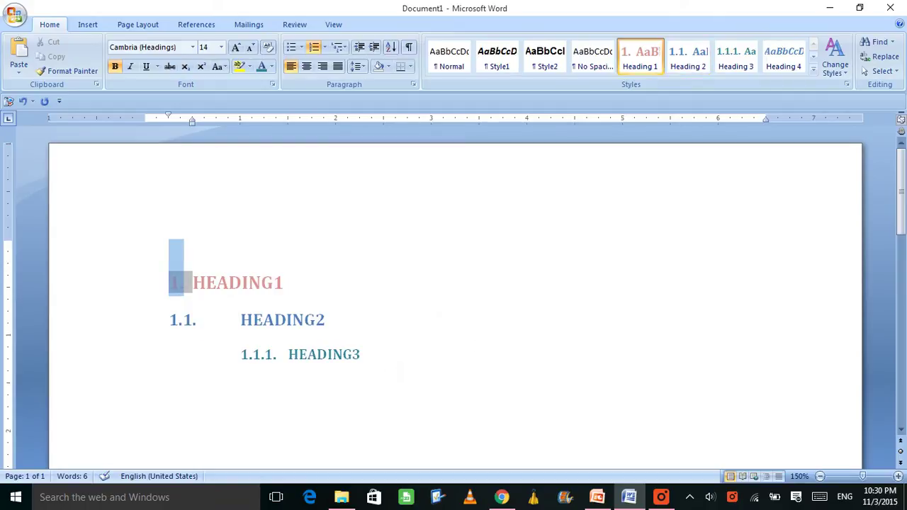
click(326, 320)
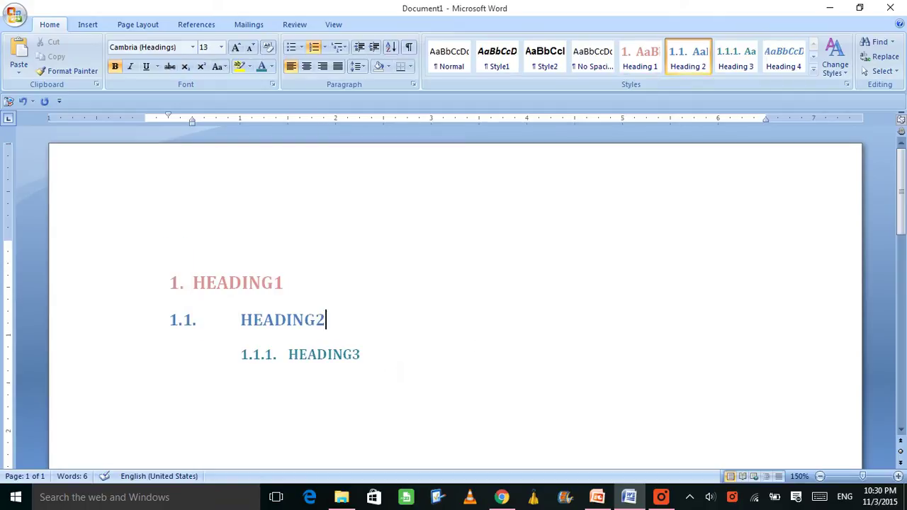
click(343, 51)
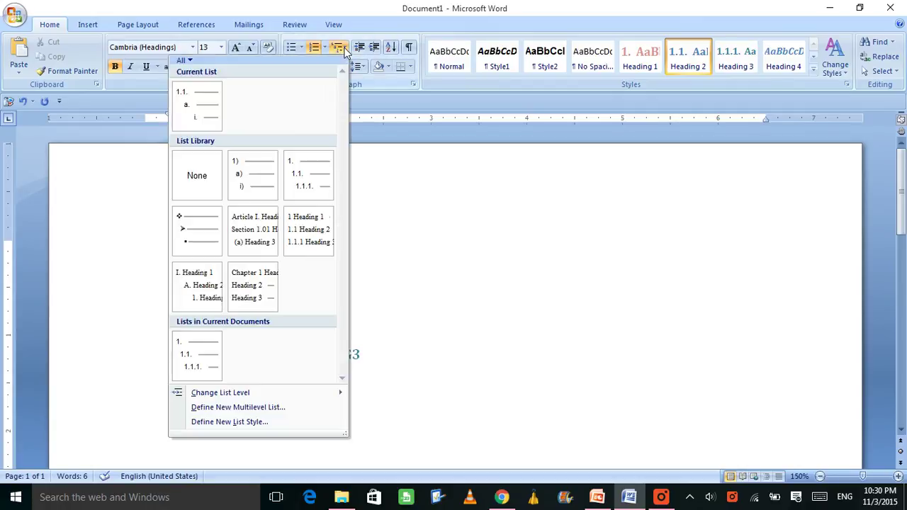
click(222, 408)
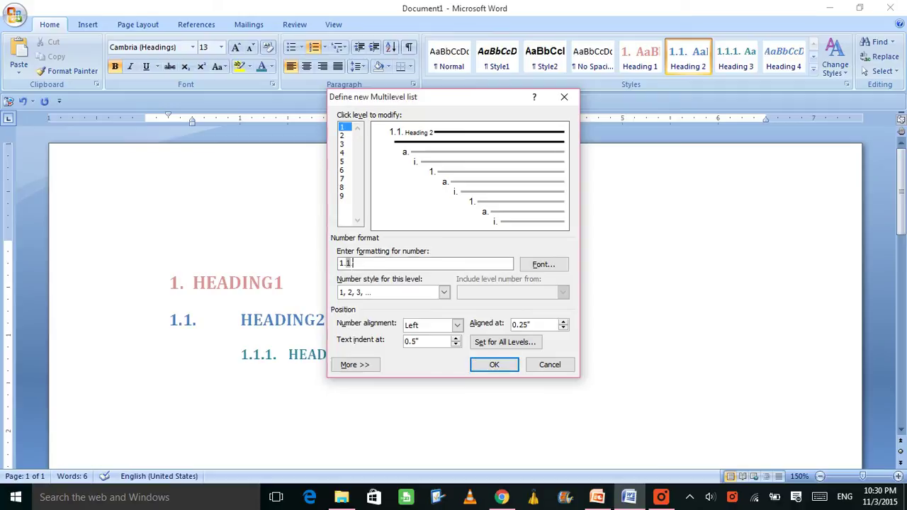
key(Home)
key(Delete)
key(Delete)
key(Delete)
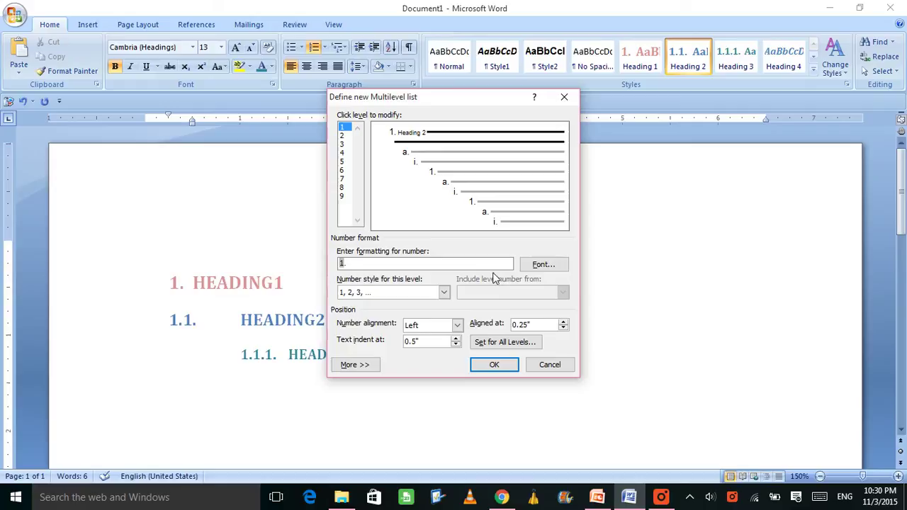
click(444, 293)
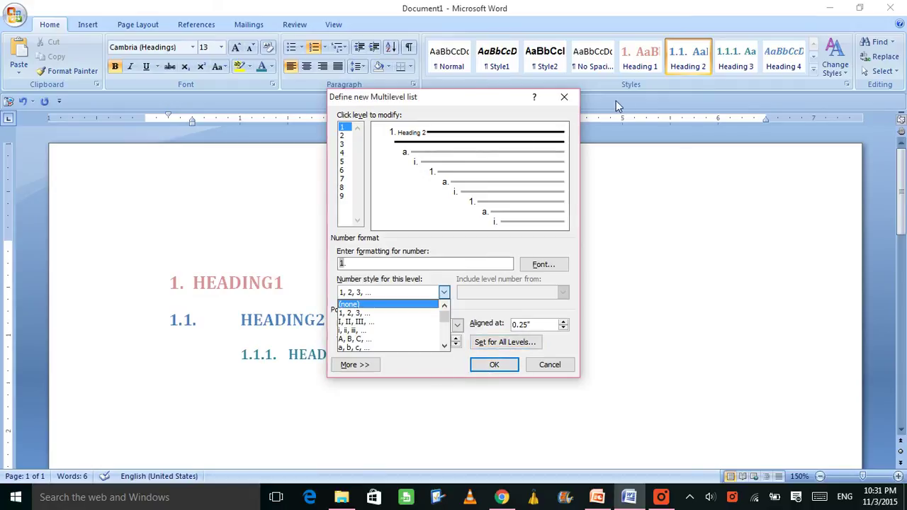
click(550, 365)
click(275, 319)
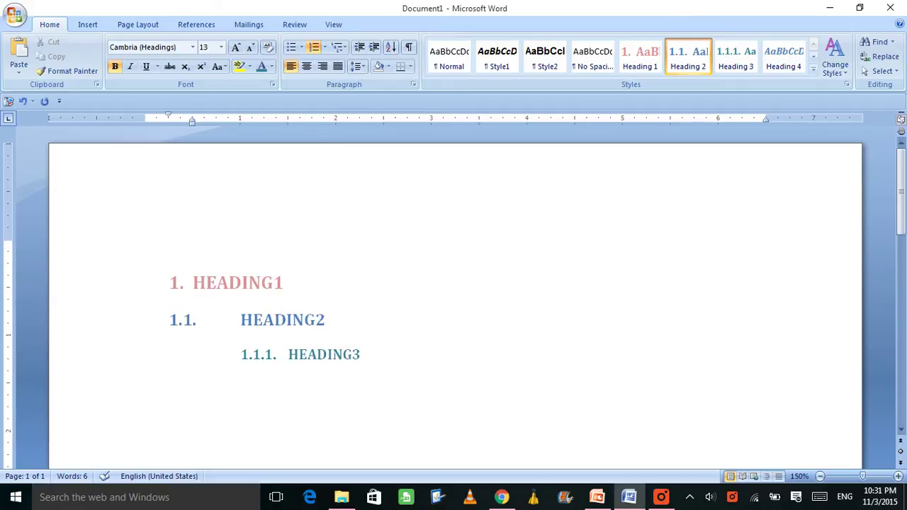
- In a new multilevel list definition, set level 2 to 1, 2, 3 numbering with Level 1 included and a dot
click(339, 47)
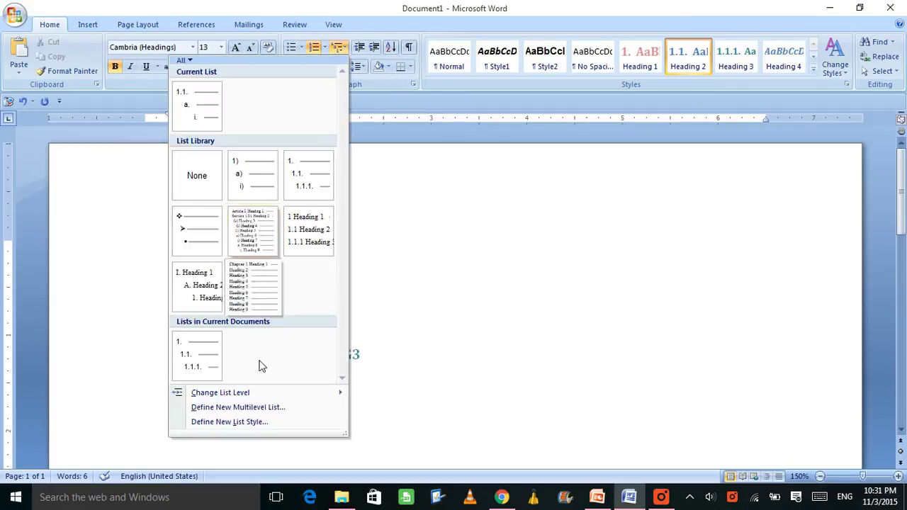
click(261, 401)
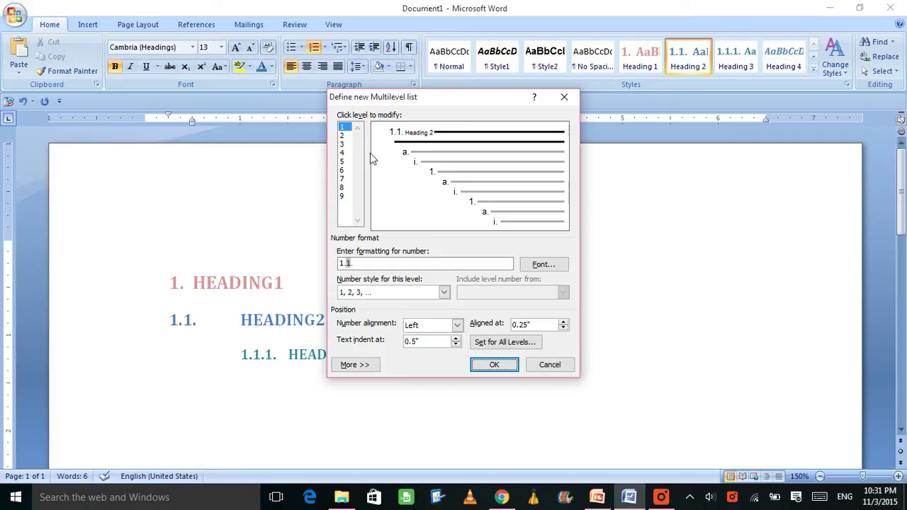
click(346, 135)
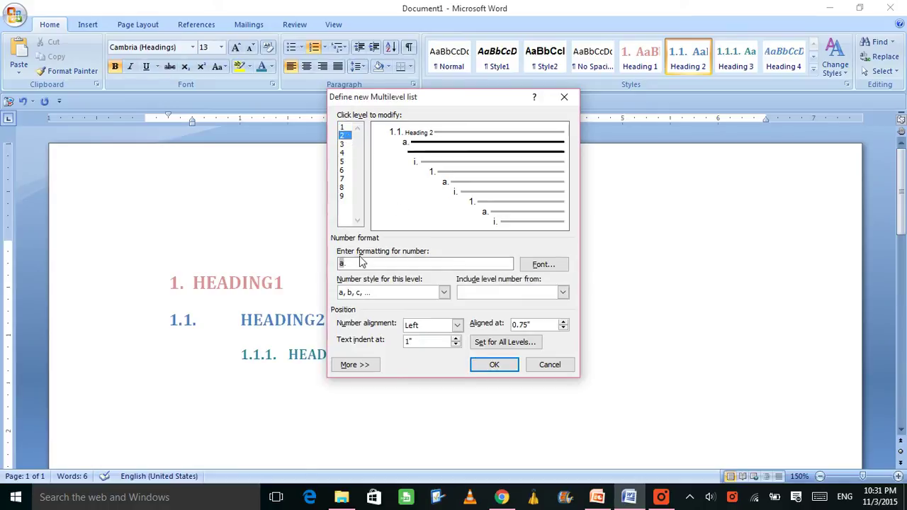
click(367, 292)
click(361, 310)
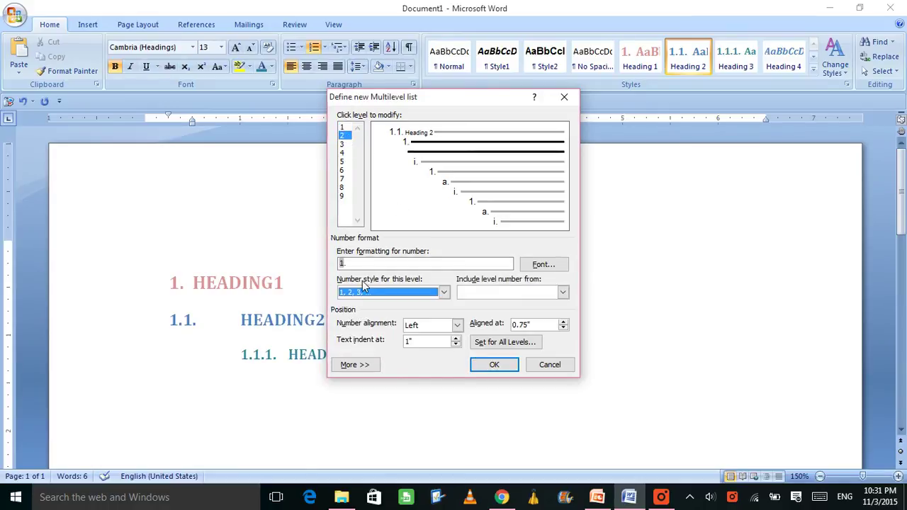
click(477, 294)
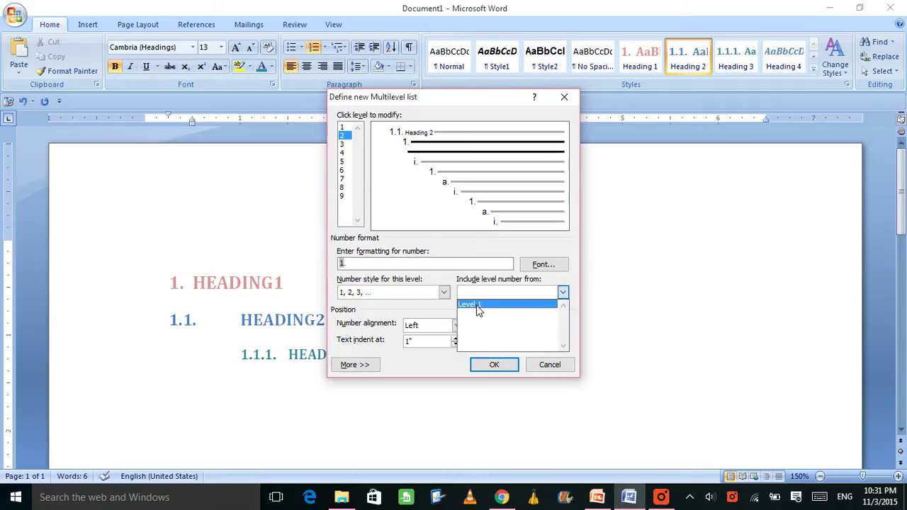
click(478, 311)
text(.)
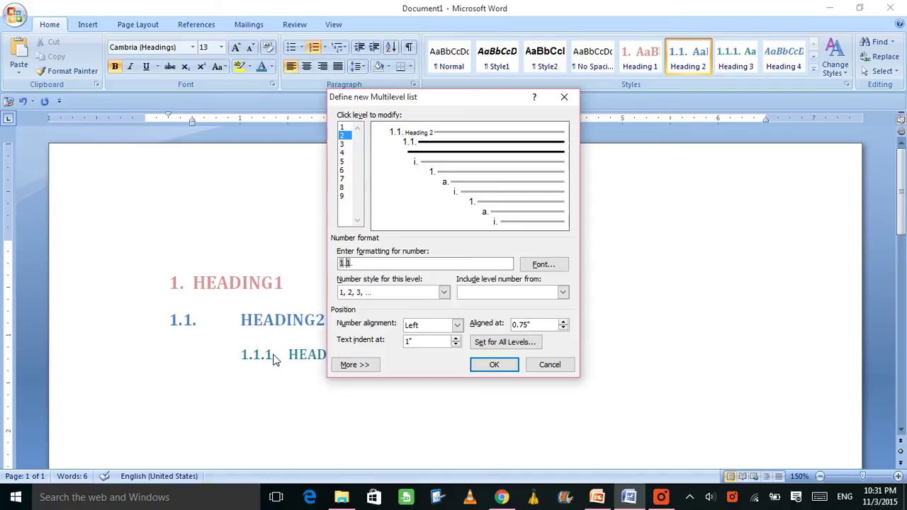
- Close the list definition without applying it, leaving the headings unchanged
drag(476, 97, 588, 121)
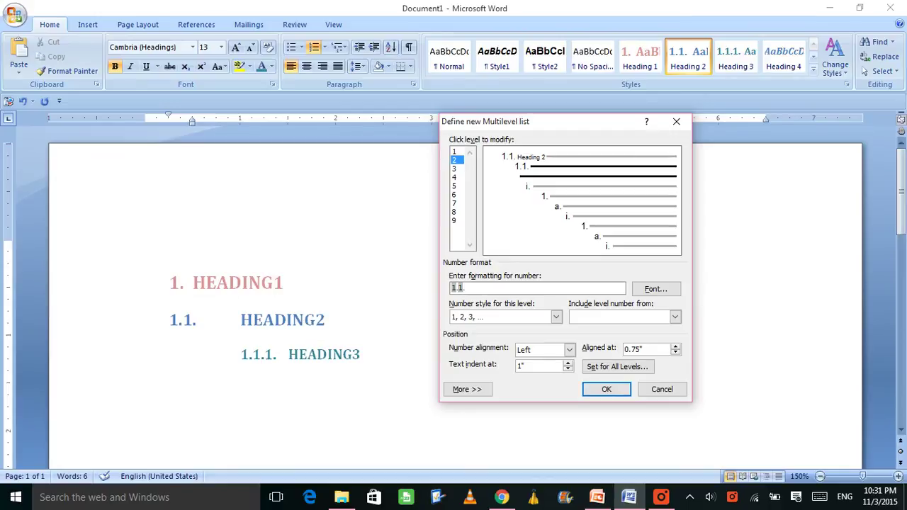
click(675, 123)
click(314, 355)
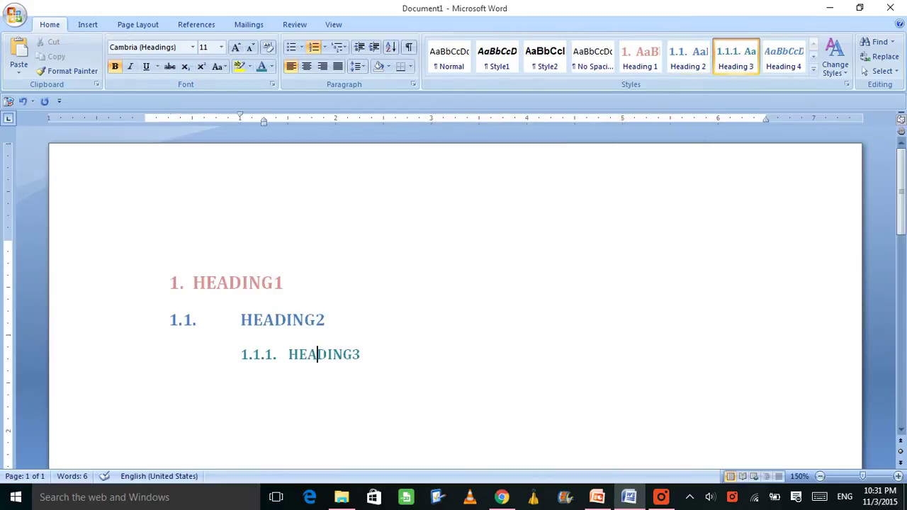
click(343, 47)
click(233, 408)
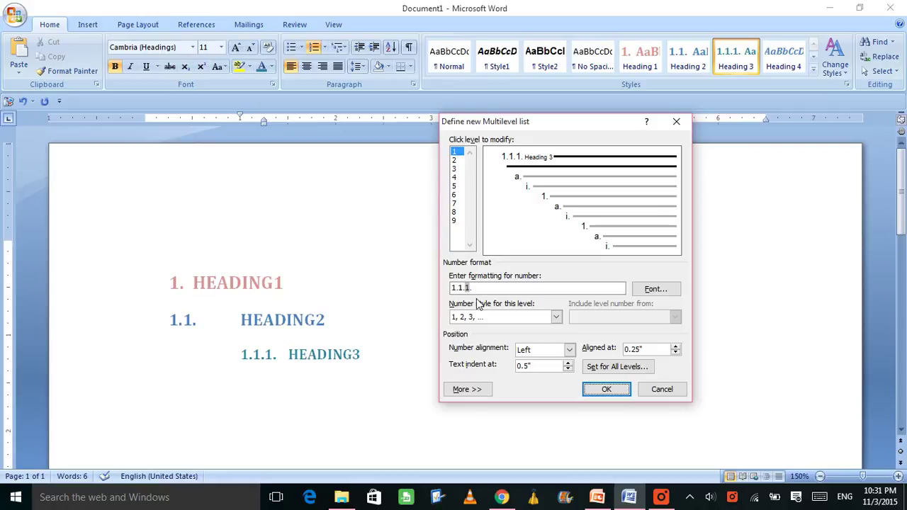
click(456, 169)
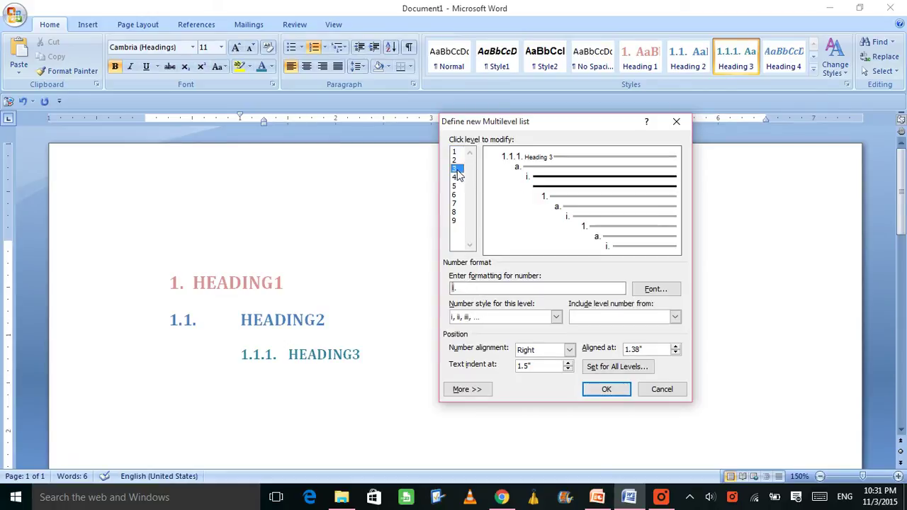
click(507, 320)
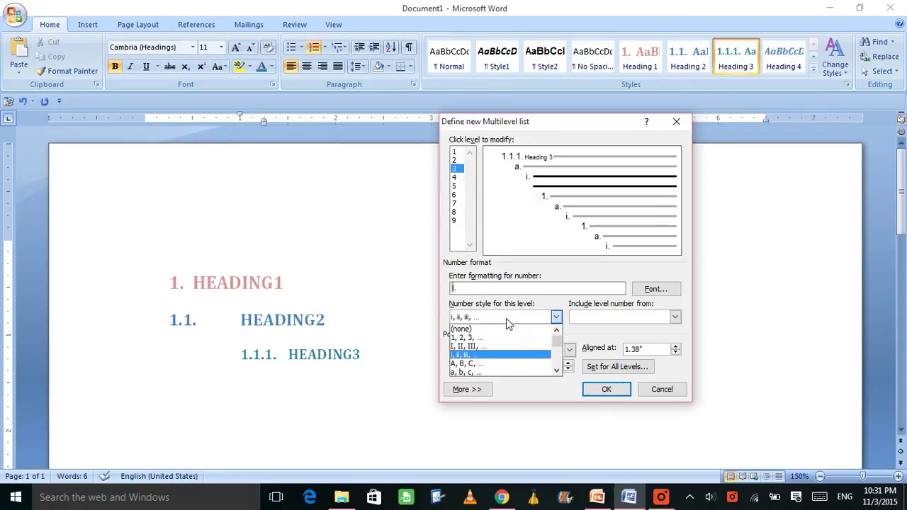
click(468, 338)
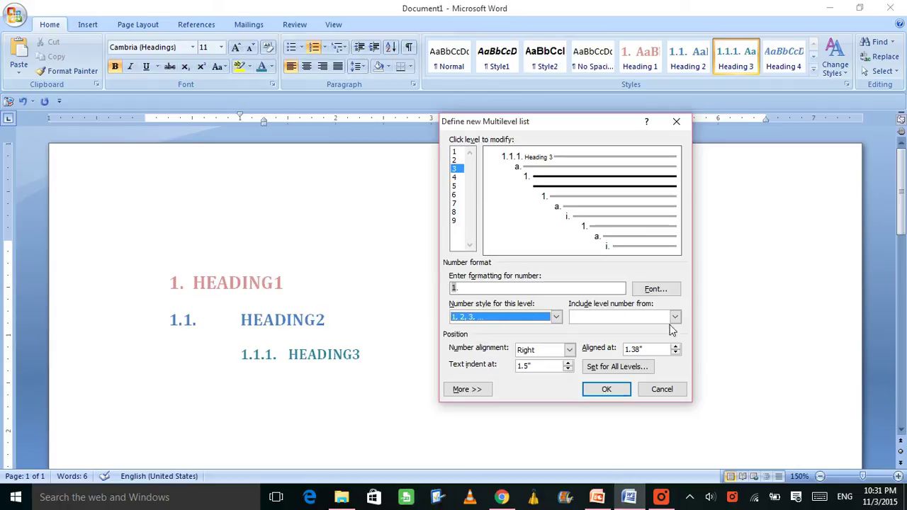
click(674, 319)
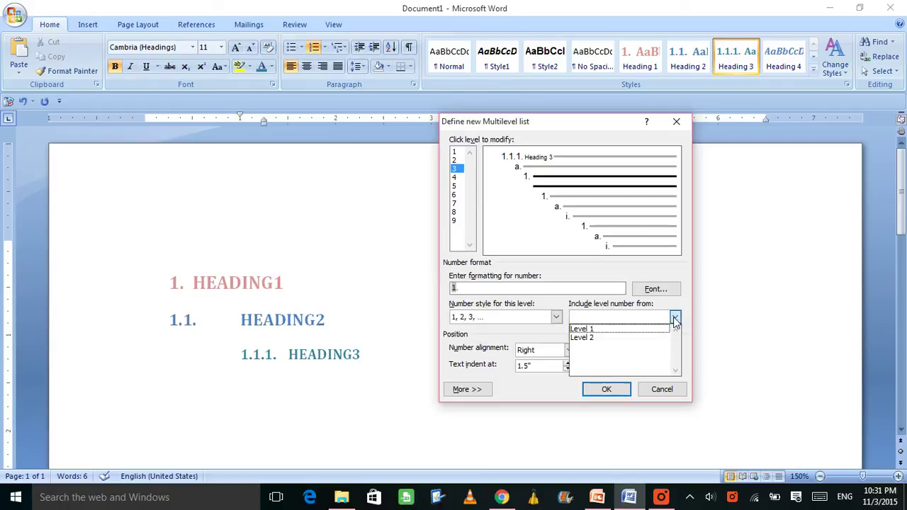
click(590, 338)
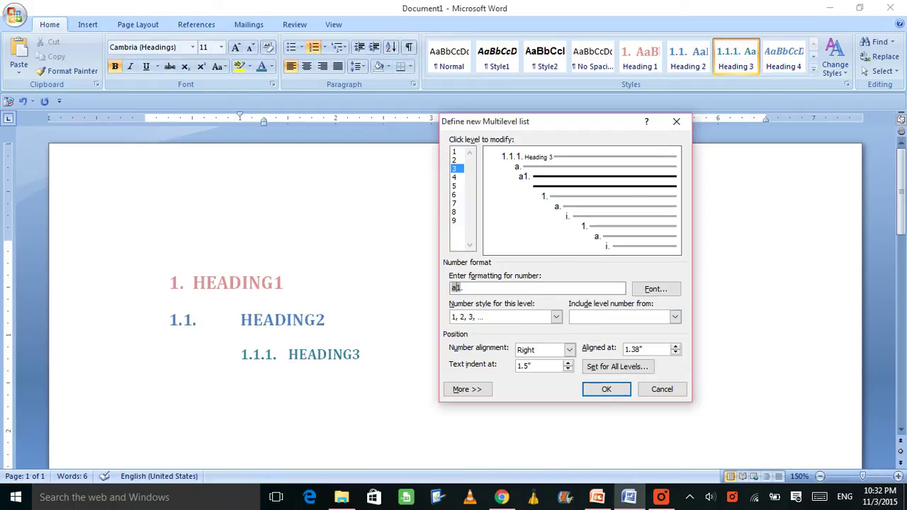
click(676, 122)
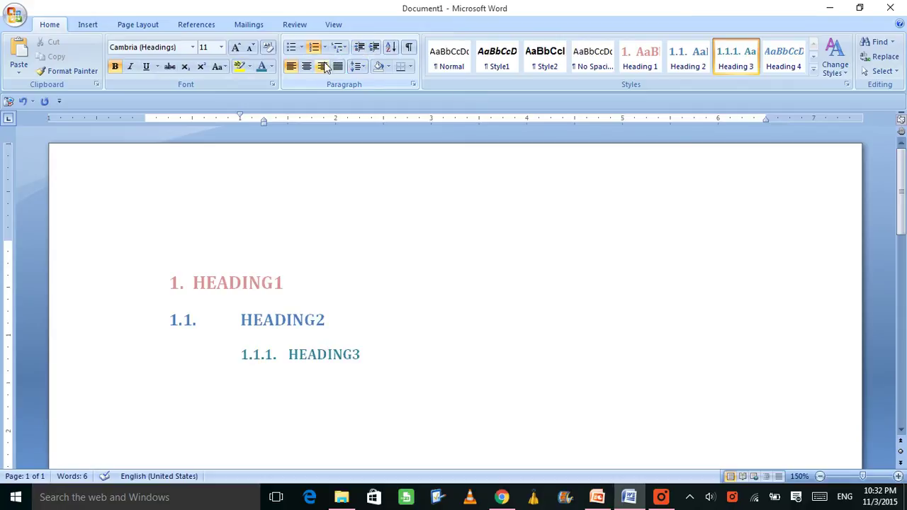
click(344, 50)
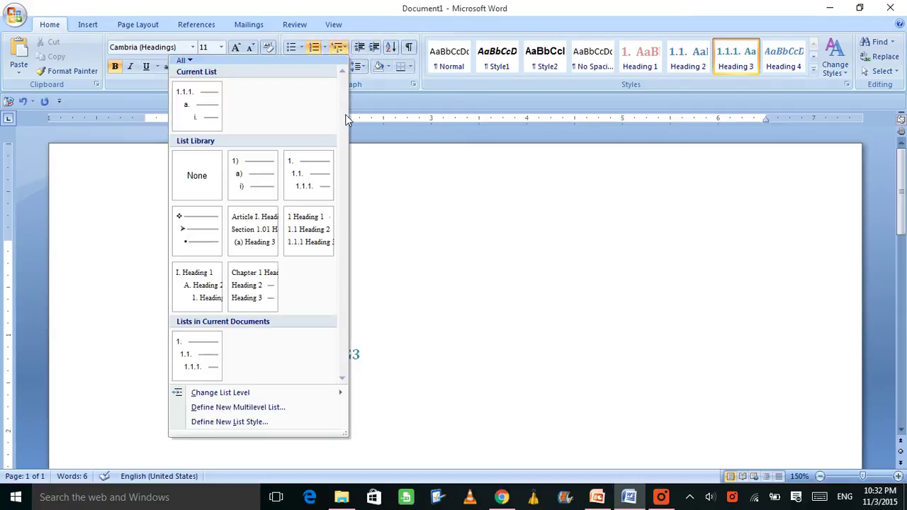
click(282, 407)
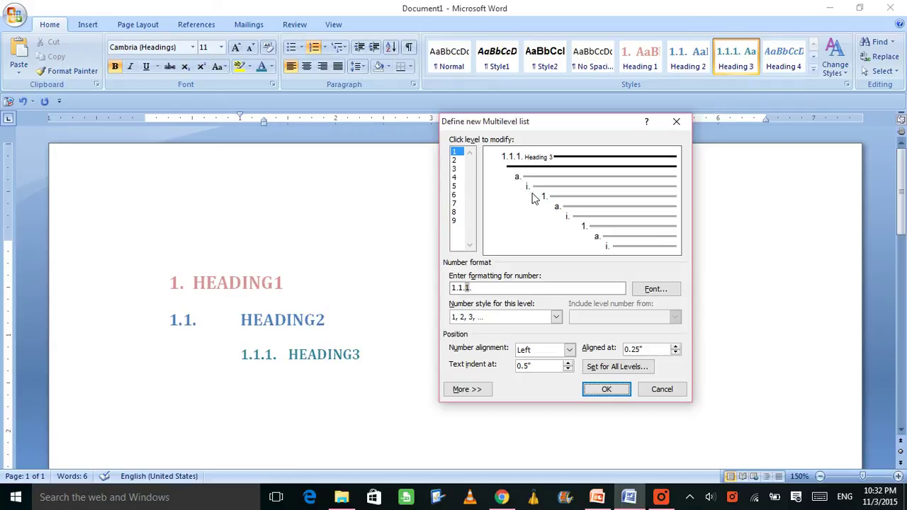
click(457, 170)
click(506, 319)
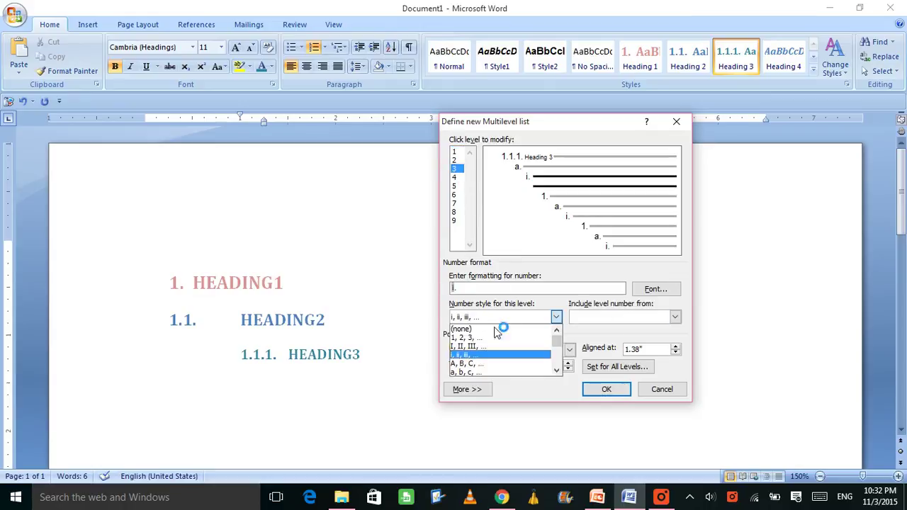
click(466, 338)
click(611, 318)
click(679, 320)
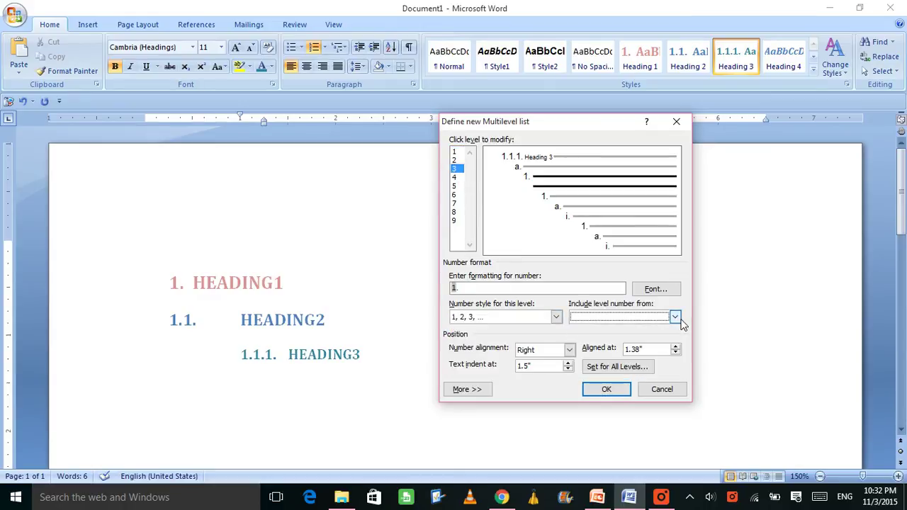
click(675, 318)
click(586, 334)
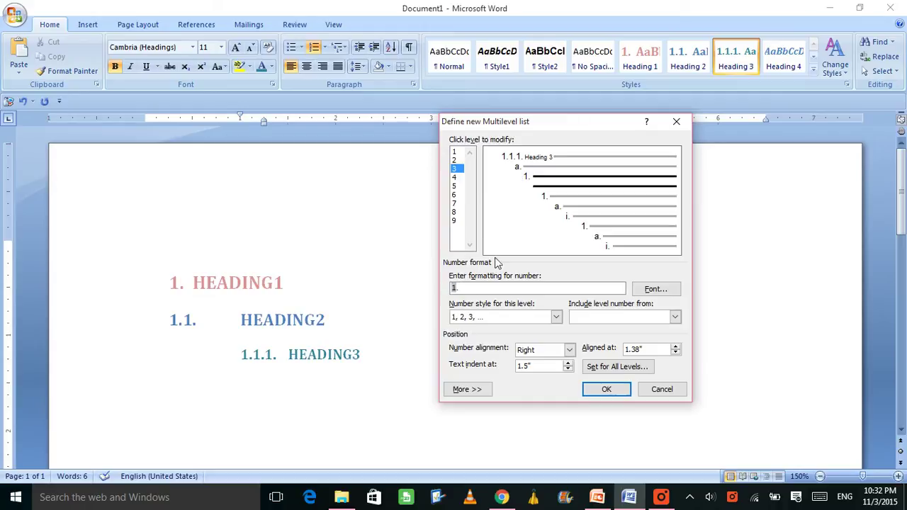
click(457, 152)
click(457, 160)
click(458, 169)
key(Escape)
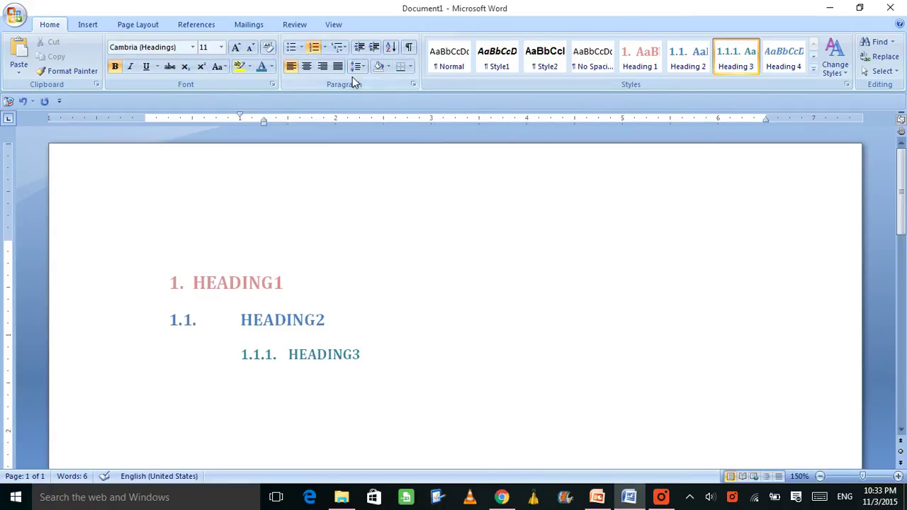
click(342, 47)
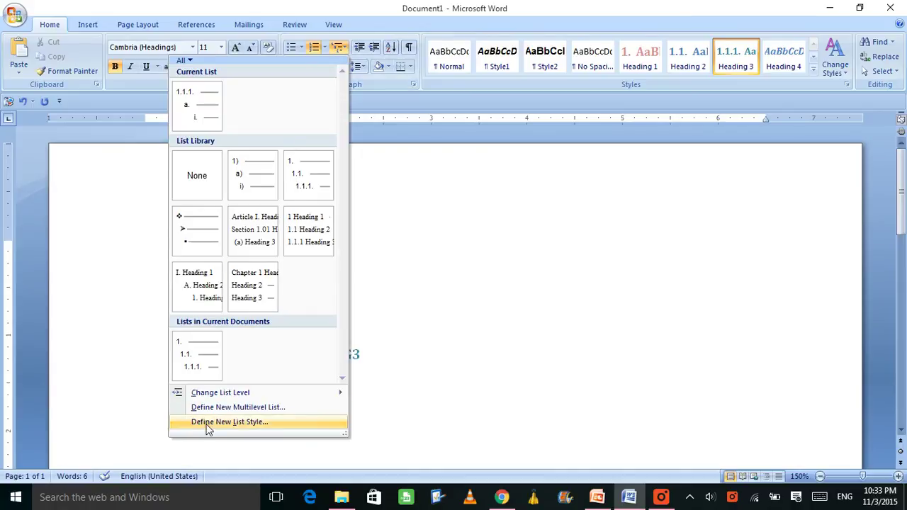
click(223, 409)
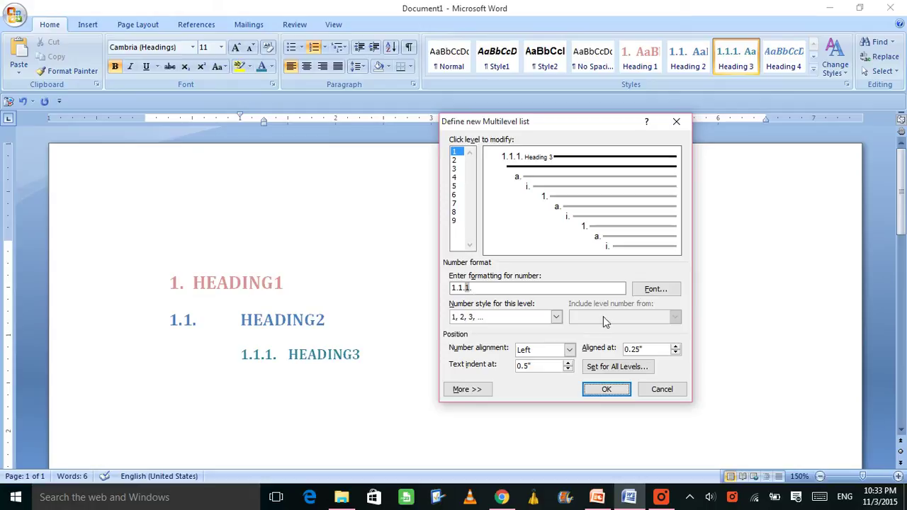
click(674, 125)
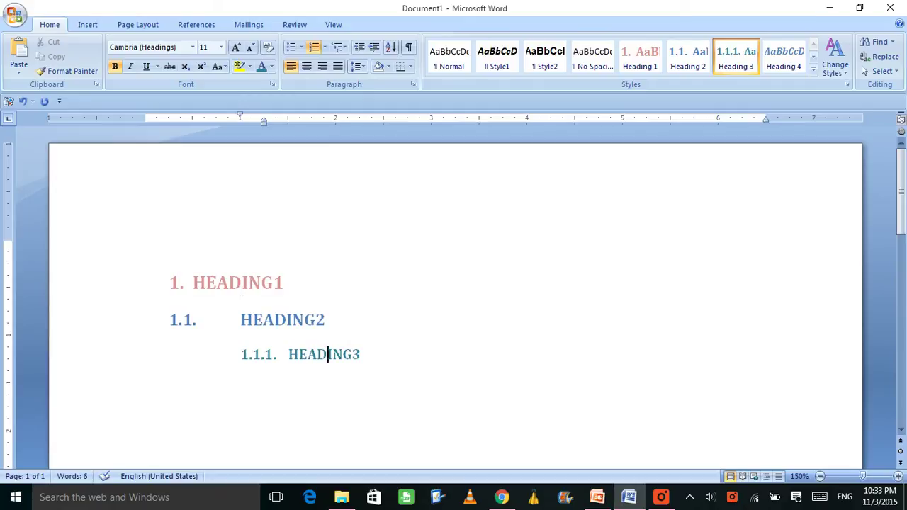
- Modify the Heading 1 style to use a dark orange font and a larger indent
right_click(634, 60)
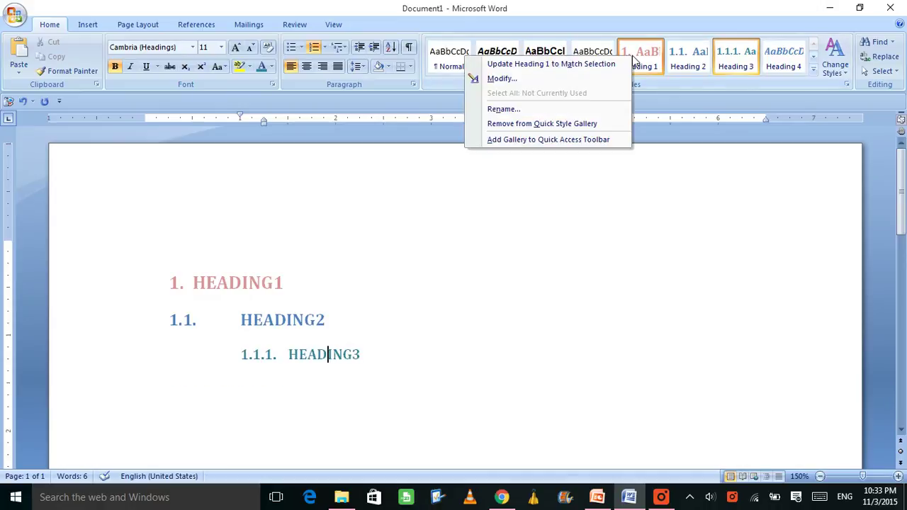
click(502, 83)
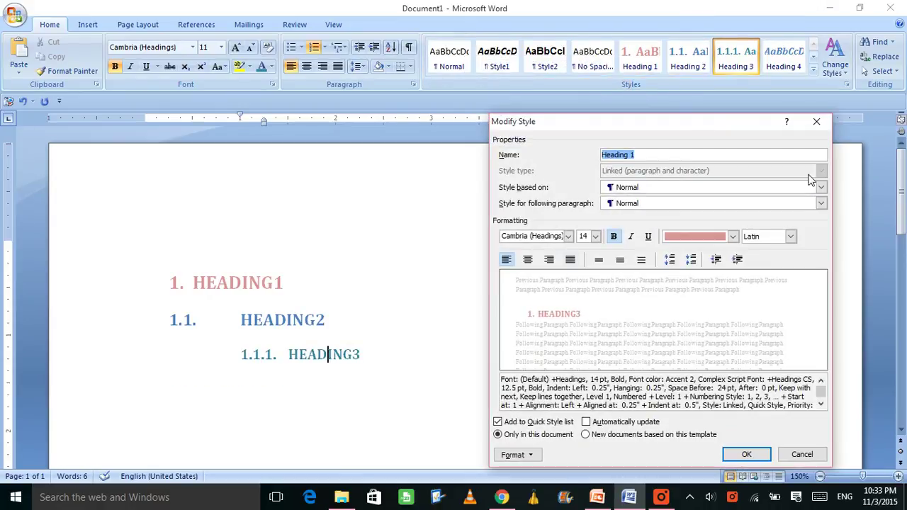
click(730, 236)
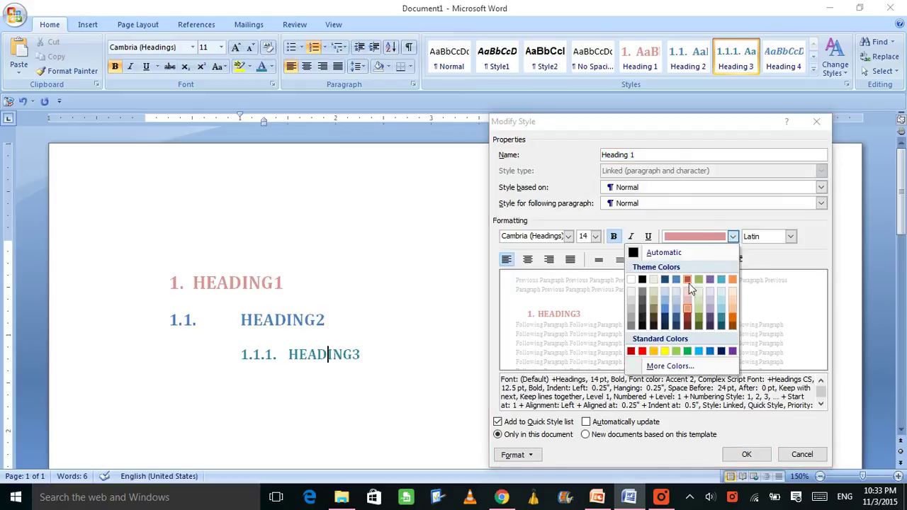
click(733, 326)
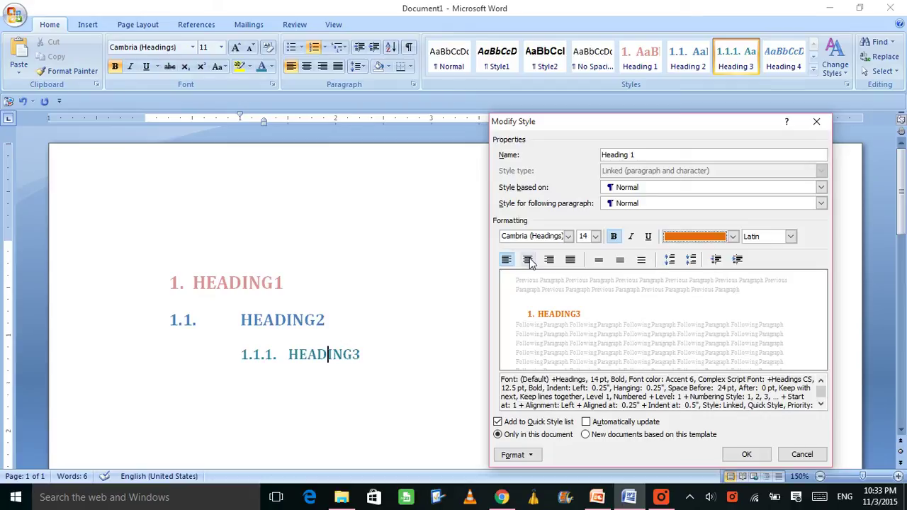
click(737, 260)
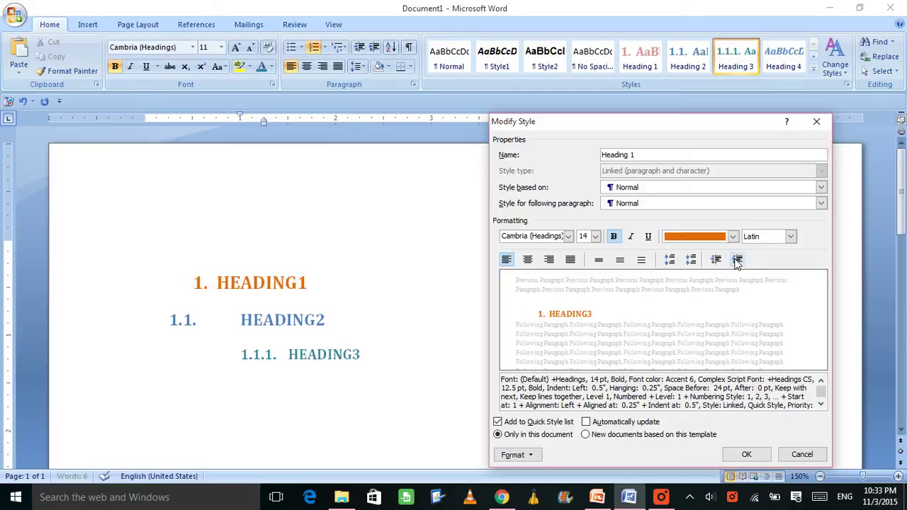
click(513, 454)
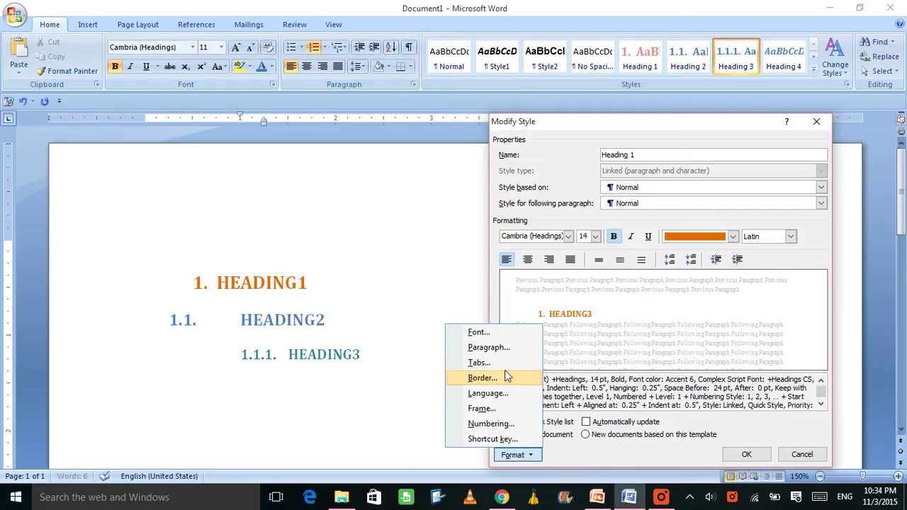
click(714, 450)
click(736, 455)
- Open Heading 1's Modify Style dialog from the Styles pane, close it unchanged, then close the pane
click(287, 319)
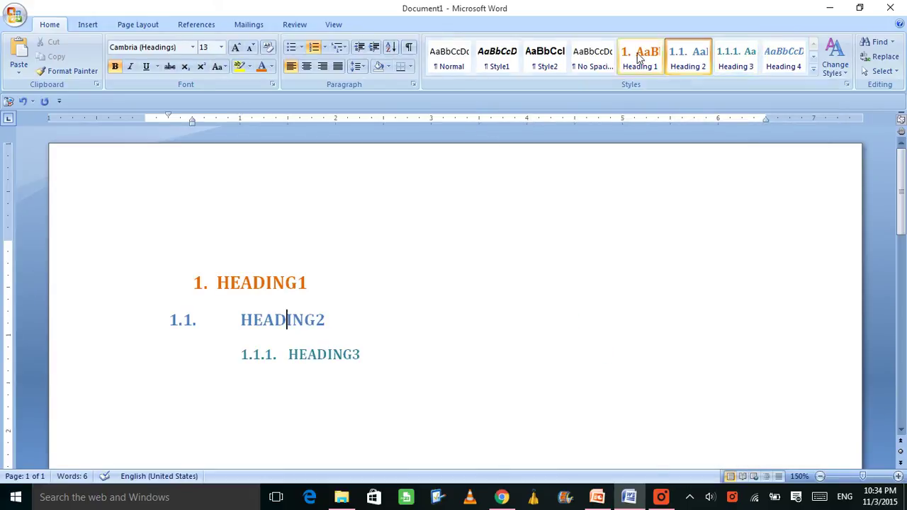
click(309, 282)
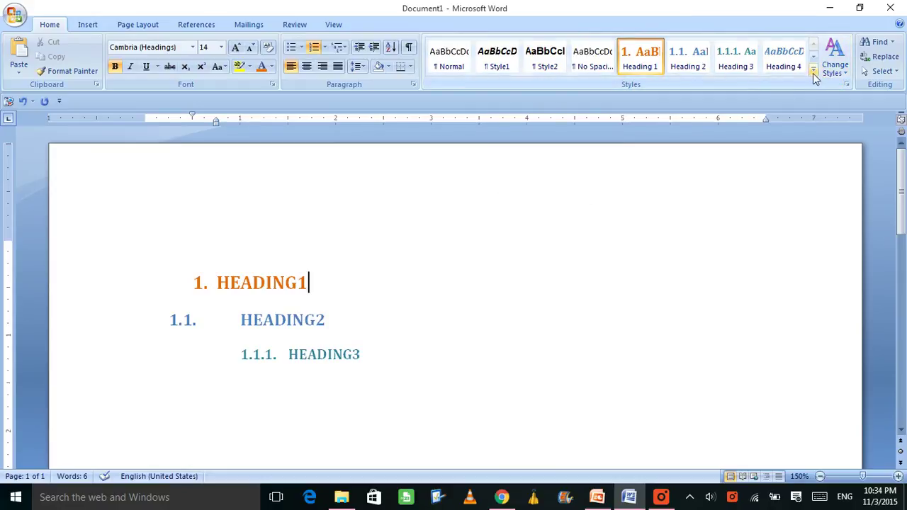
click(846, 84)
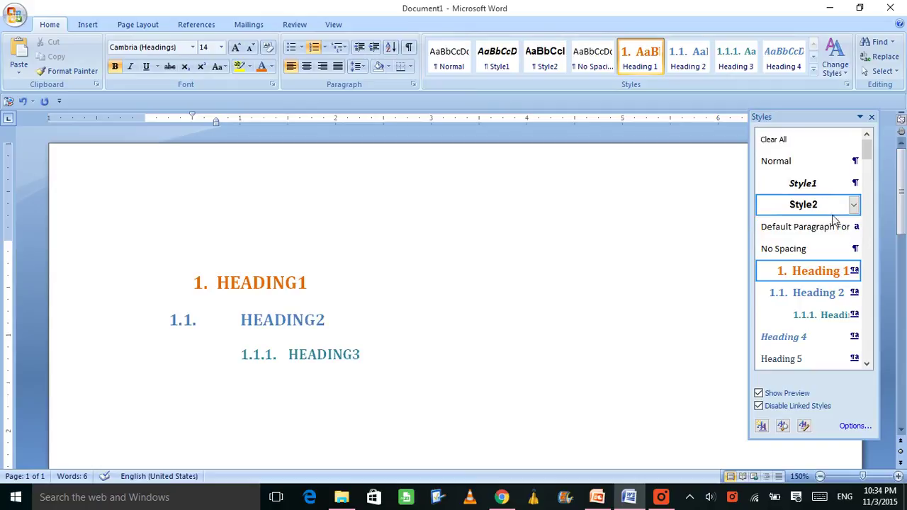
scroll(830, 224, down, 2)
scroll(844, 234, up, 1)
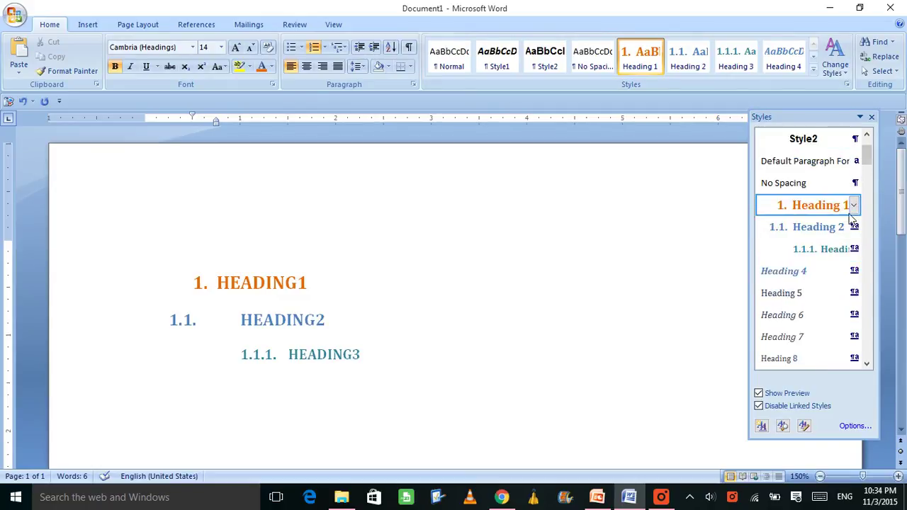
click(853, 205)
click(755, 241)
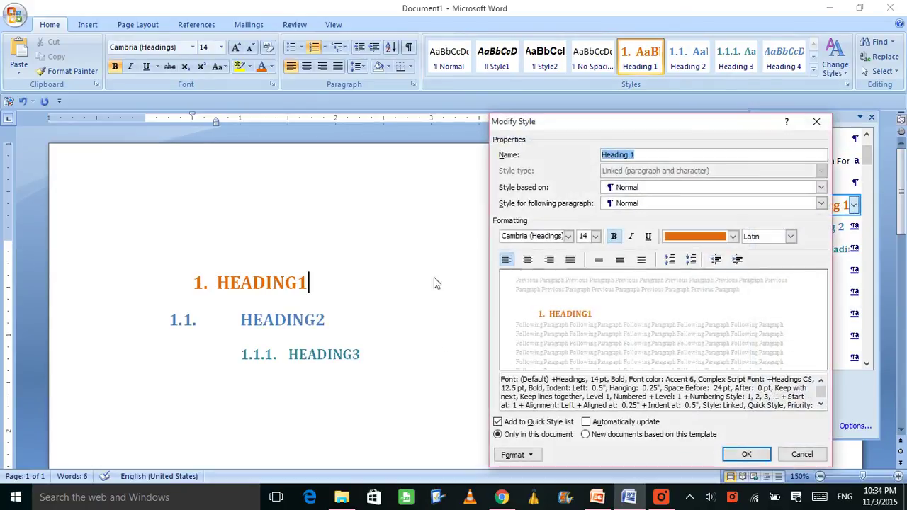
click(815, 121)
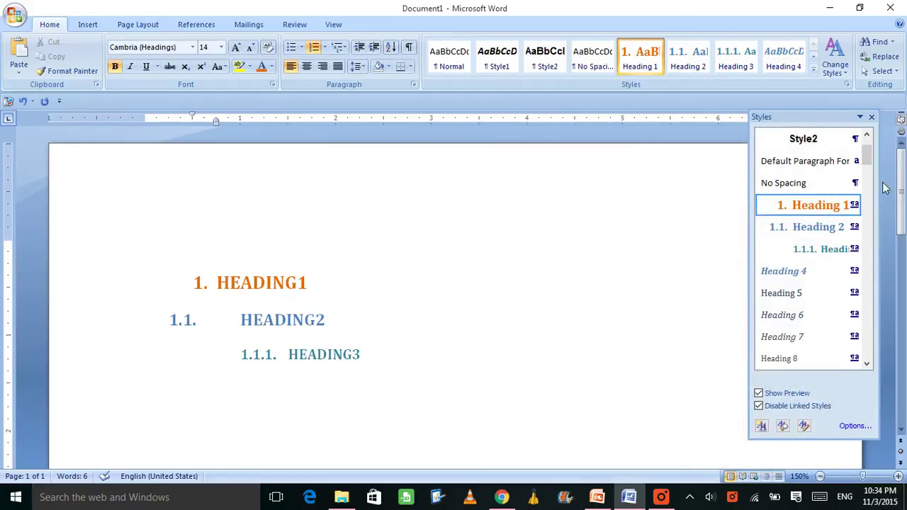
click(871, 118)
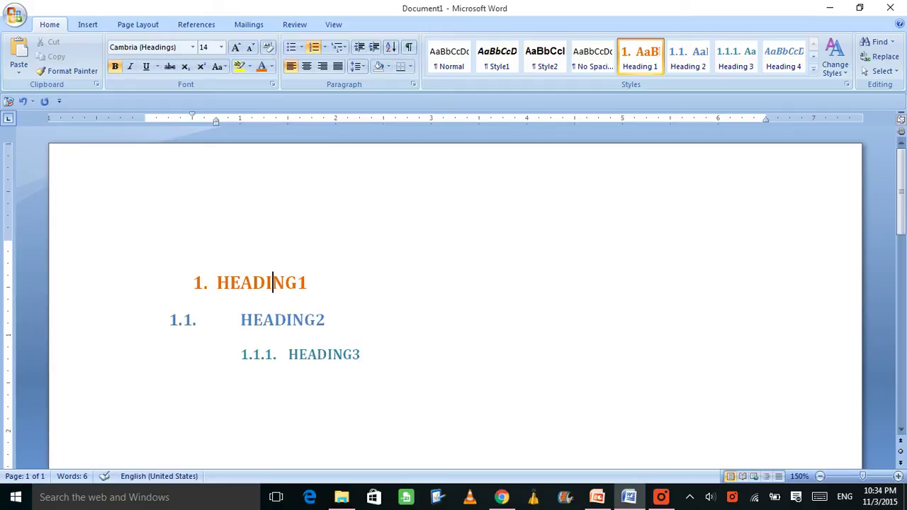
- Insert a blank Normal paragraph before 1. HEADING1 and put the cursor in it
key(Home)
key(Return)
click(145, 247)
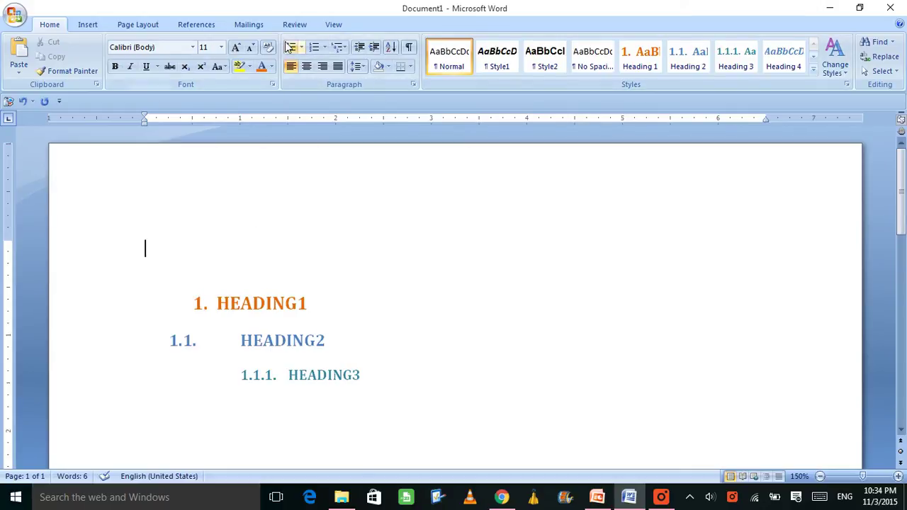
- Insert Automatic Table 1 from the References tab's Table of Contents gallery
click(200, 27)
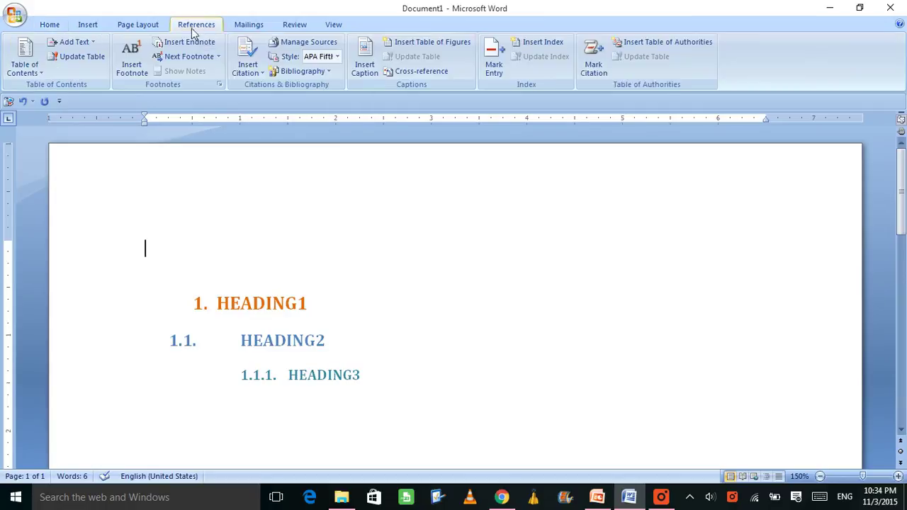
click(17, 71)
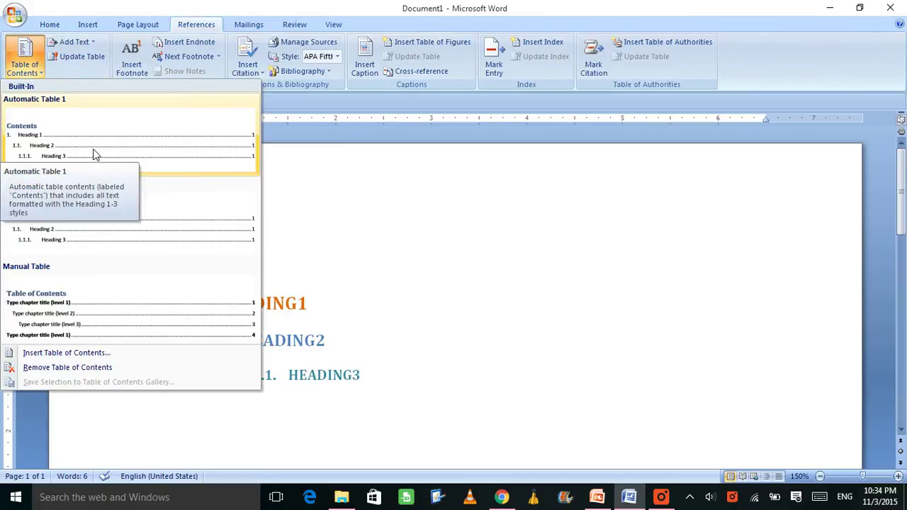
click(134, 154)
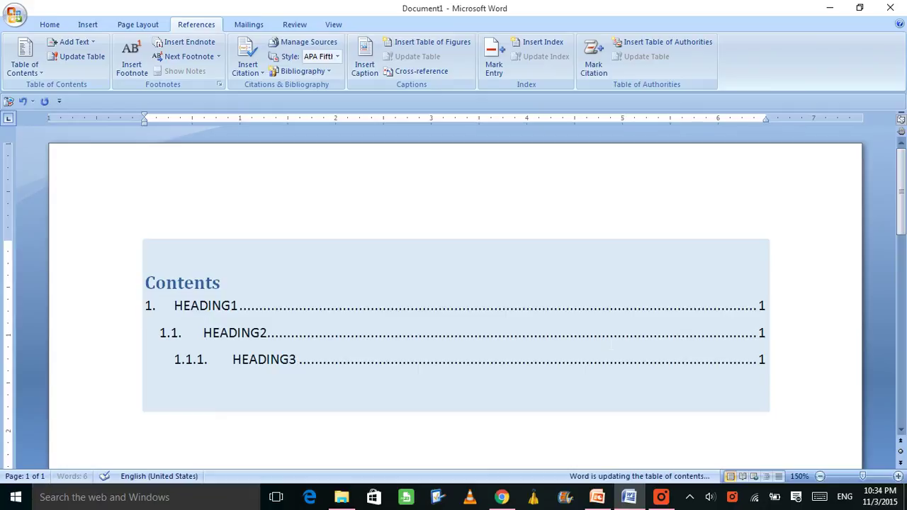
ctrl+scroll(819, 378, down, 5)
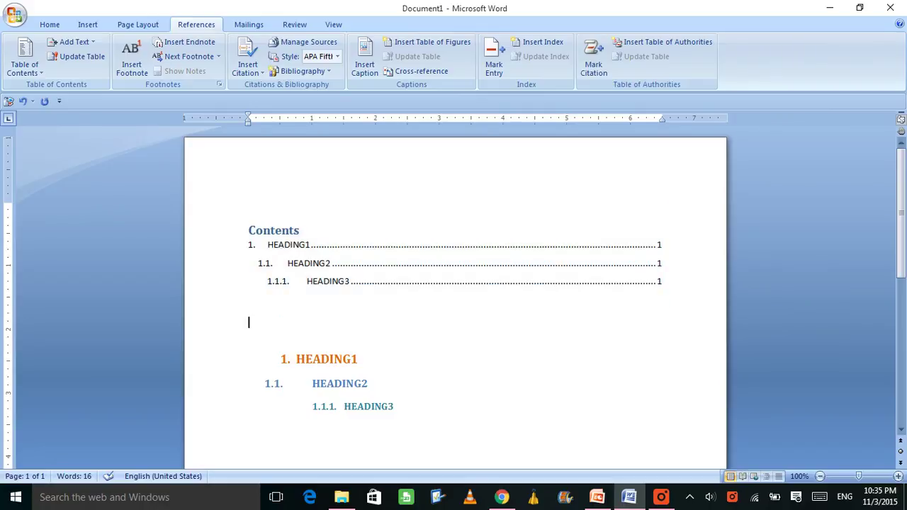
- Delete the letters 'DIN' so the third heading reads HEAG3
drag(363, 407, 379, 410)
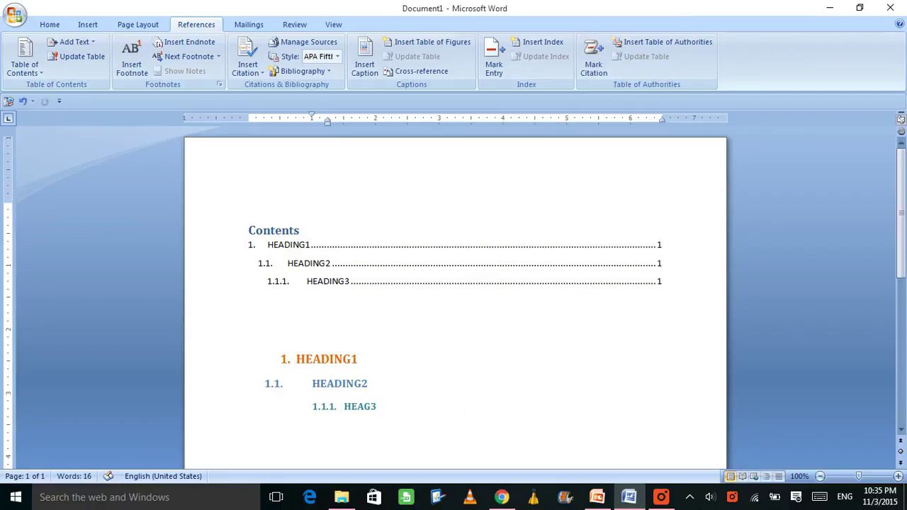
key(ctrl+Home)
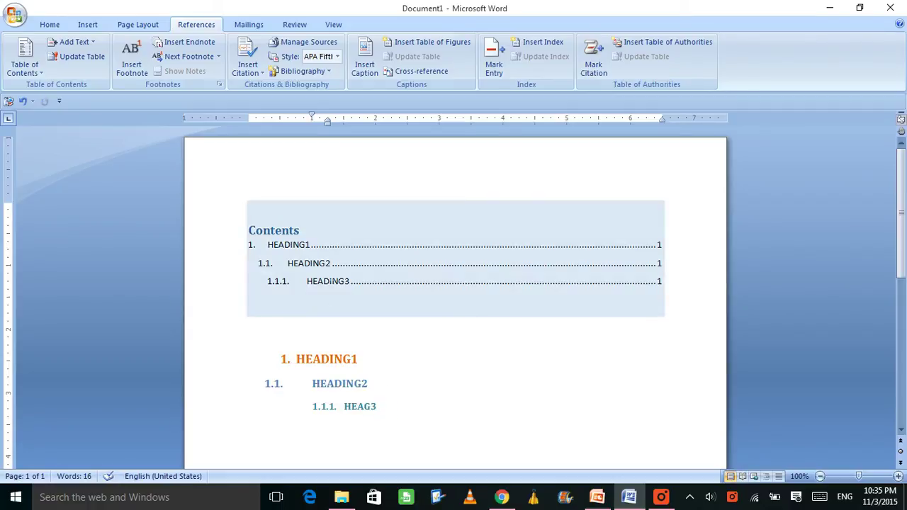
key(ctrl+End)
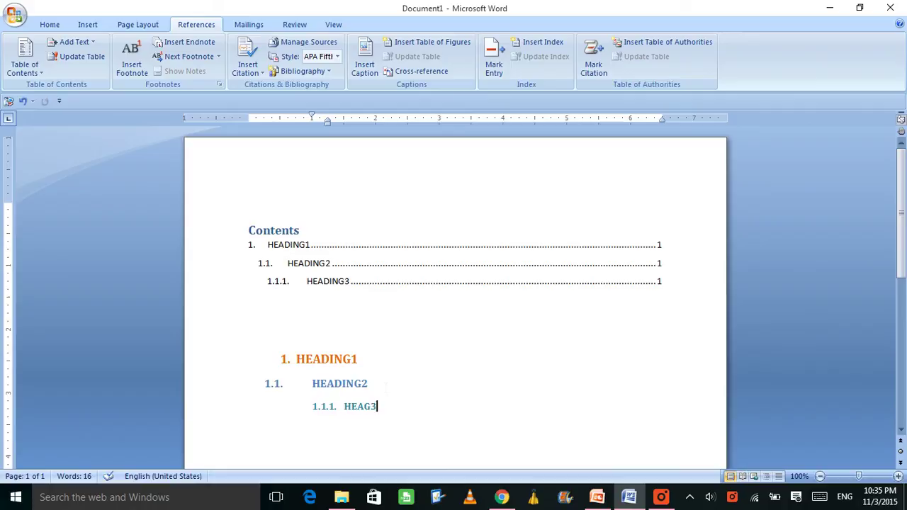
key(ctrl+Home)
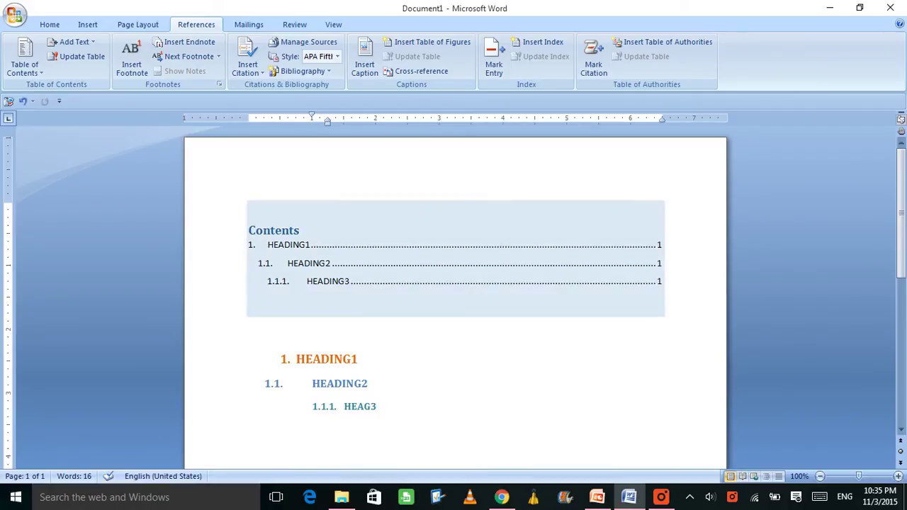
- Update the entire table of contents so its 1.1.1. entry shows HEAG3
key(shift+F10)
key(Escape)
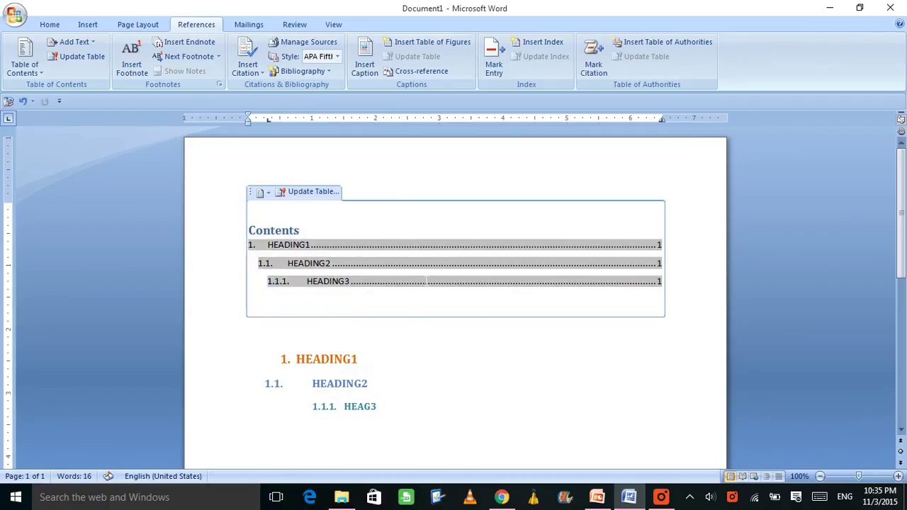
key(shift+F10)
click(320, 322)
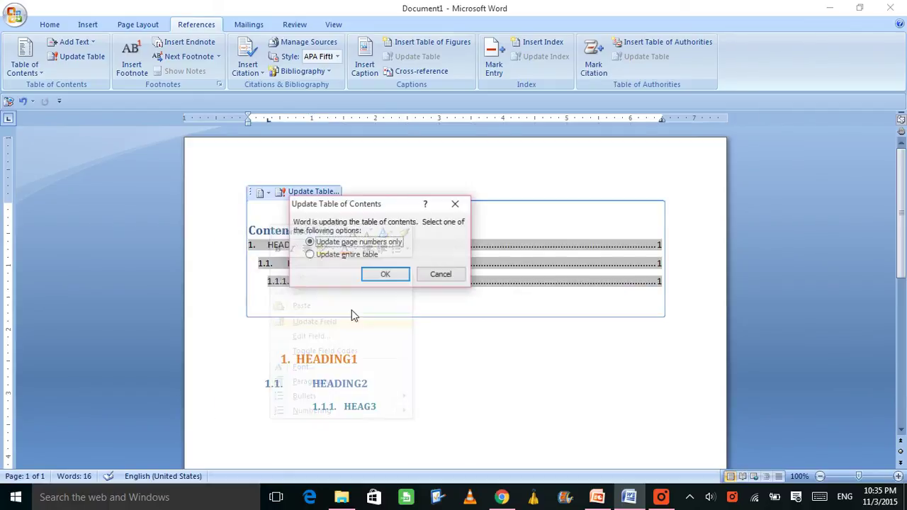
click(356, 255)
click(384, 274)
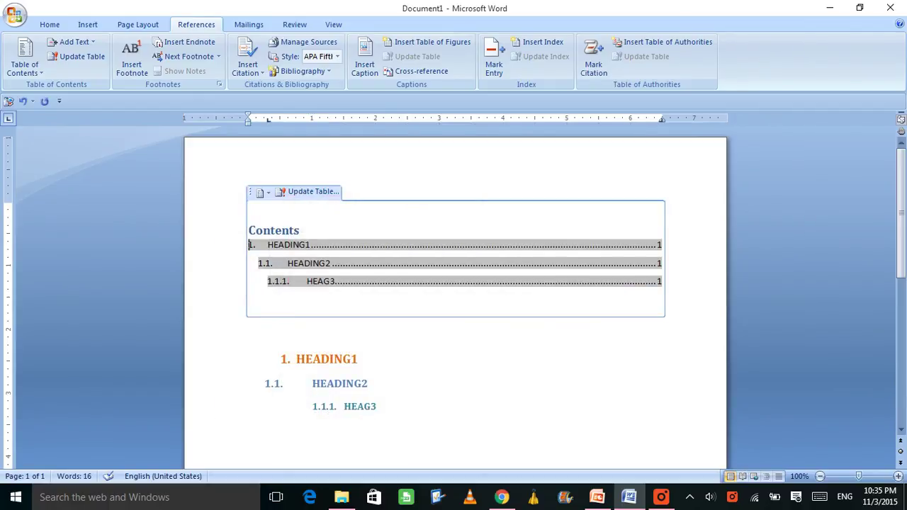
key(ctrl+End)
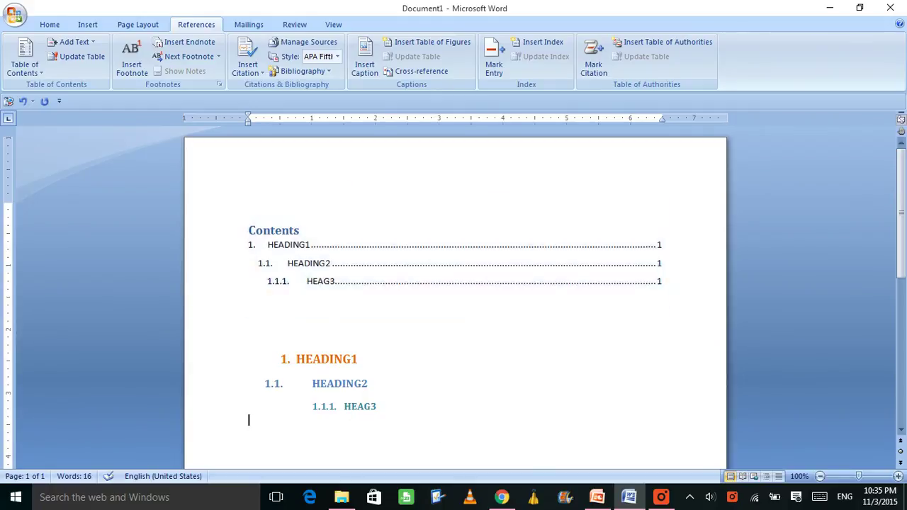
- Remove the blank line, then select and delete the Contents table and all three headings
ctrl+scroll(453, 297, down, 1)
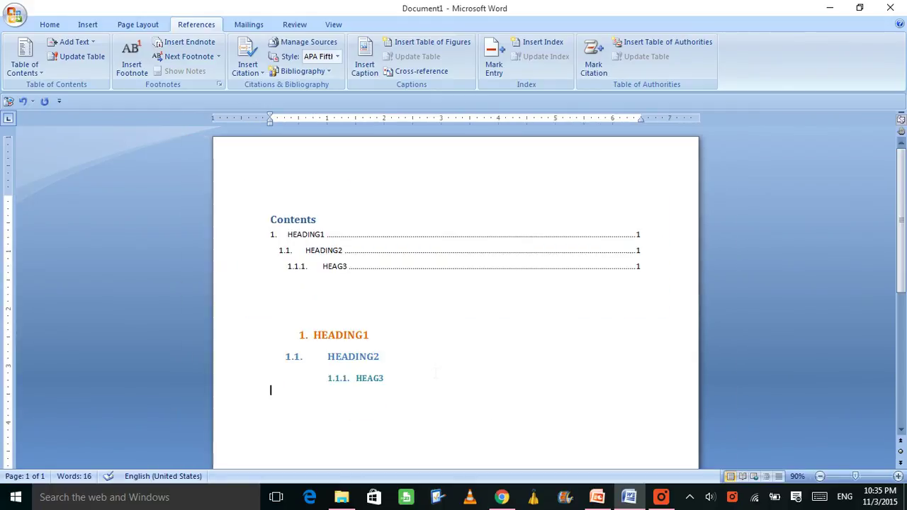
click(331, 311)
key(Delete)
drag(386, 359, 260, 221)
key(Delete)
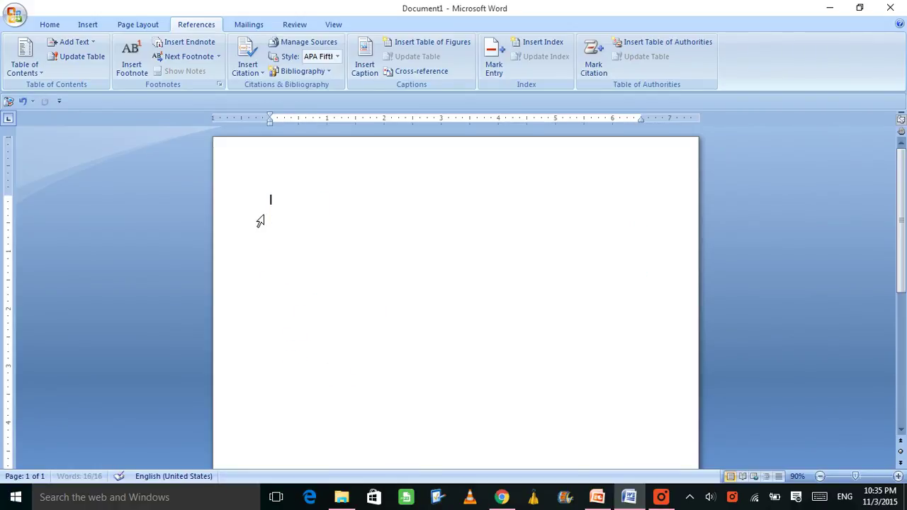
scroll(260, 221, up, 1)
scroll(323, 318, up, 2)
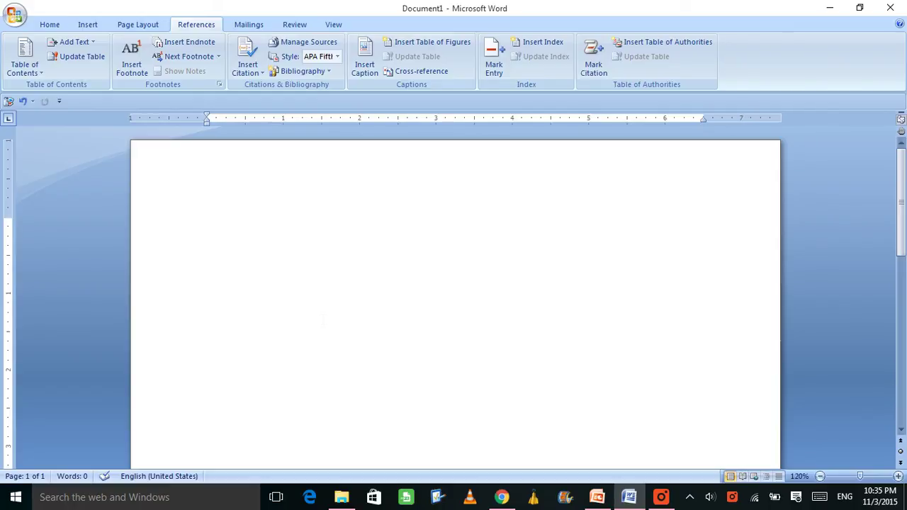
- Type the labels FIGURE1, FIGURE2 and FIGURE3, each on its own line
text(Fl)
text(GURE1)
key(Return)
text(FIGURE2)
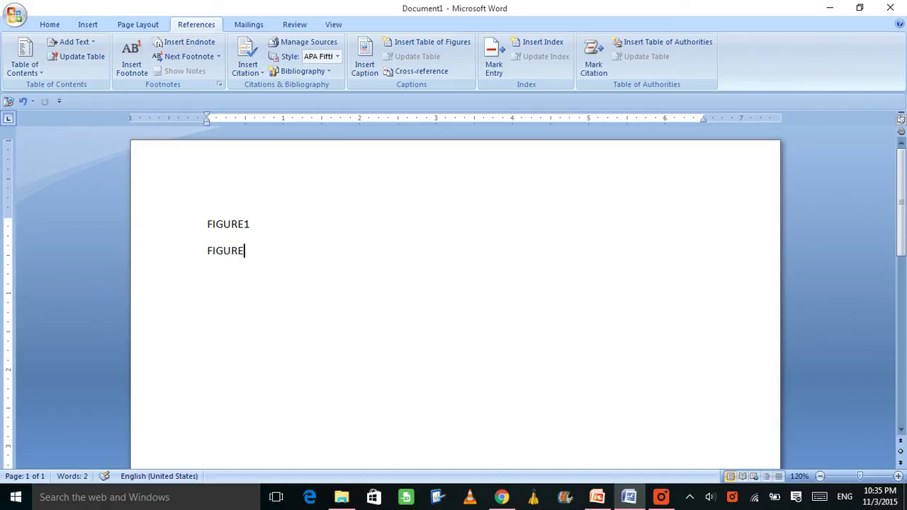
key(Return)
text(FIGURE3)
- Add an empty line after FIGURE3, put the cursor in FIGURE1, and show the Styles pane
key(Return)
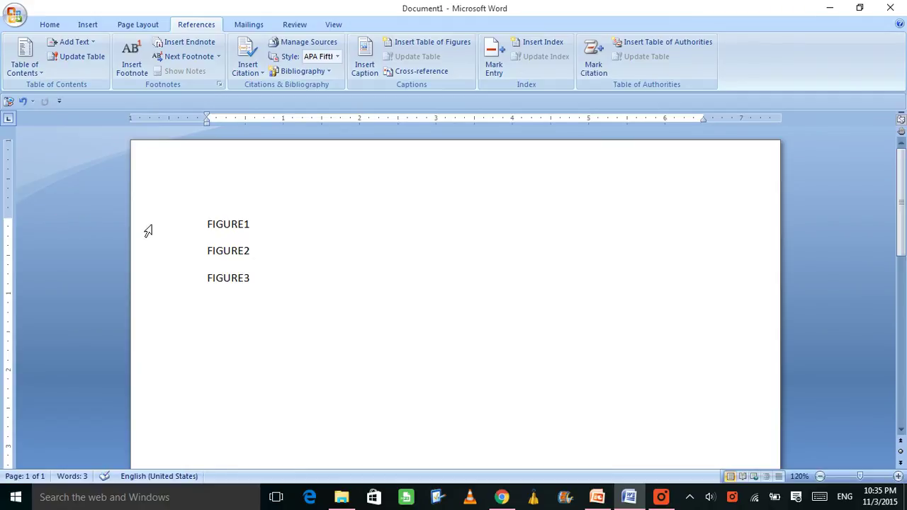
scroll(84, 222, up, 1)
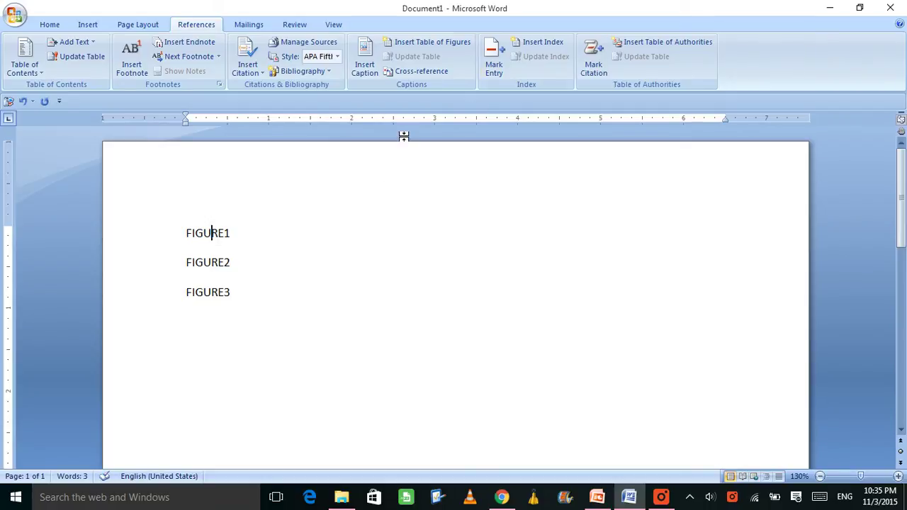
click(47, 25)
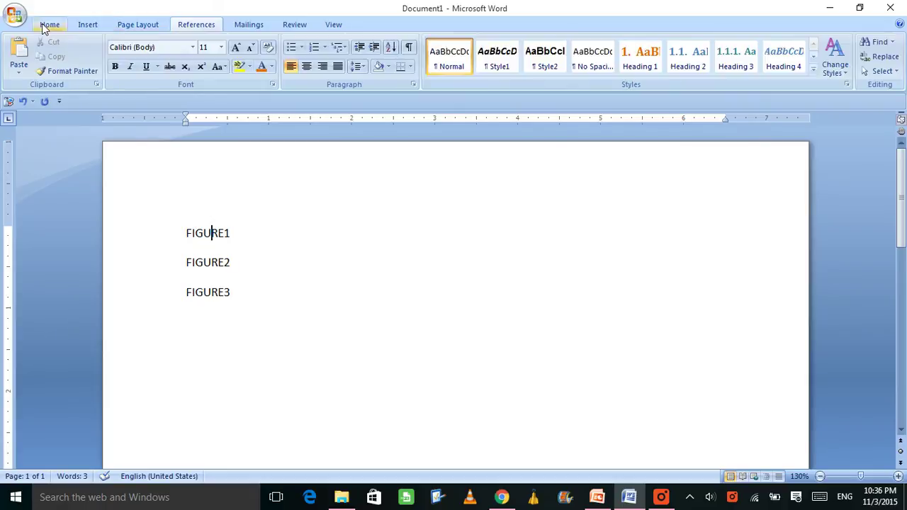
click(813, 69)
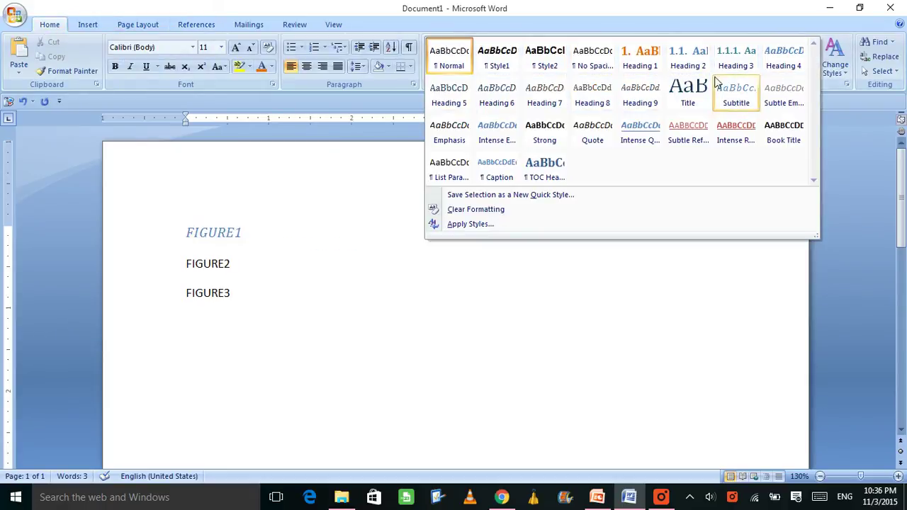
click(318, 324)
key(Left)
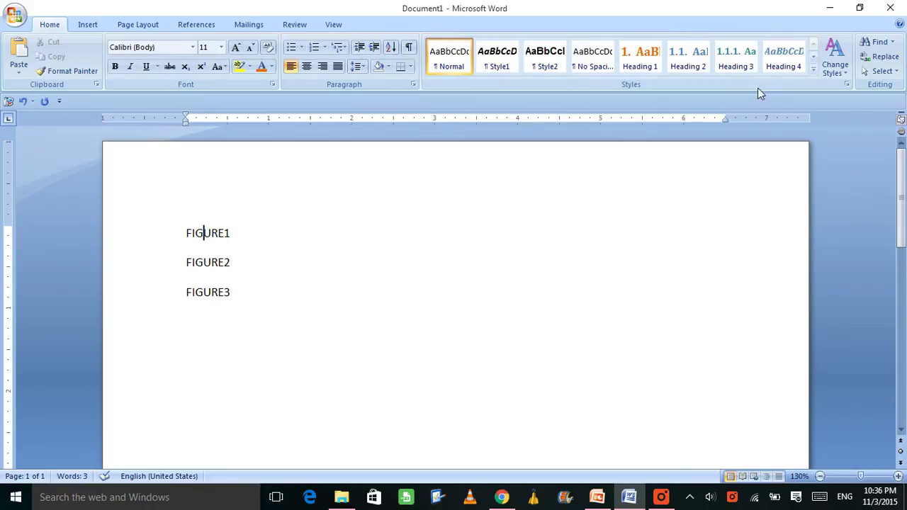
click(846, 84)
- Create a new bold, centred style named Style3 from FIGURE1 and apply it
click(762, 425)
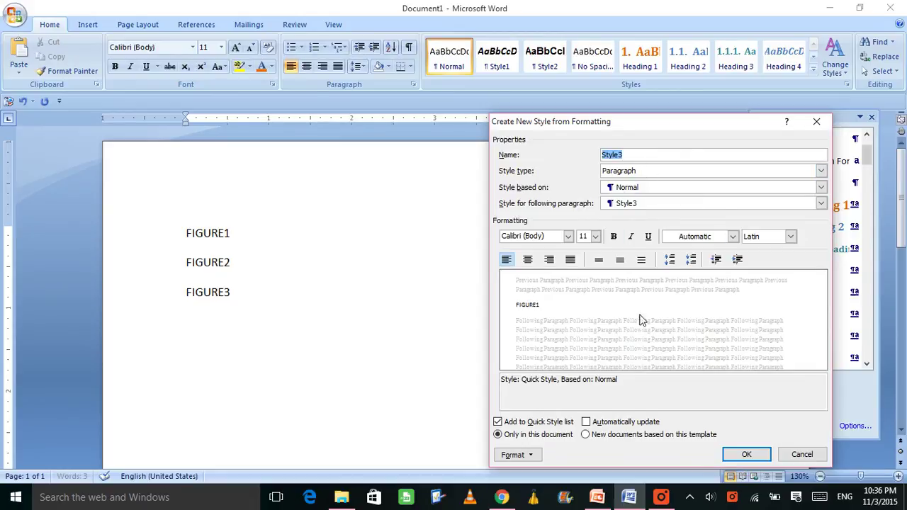
click(614, 237)
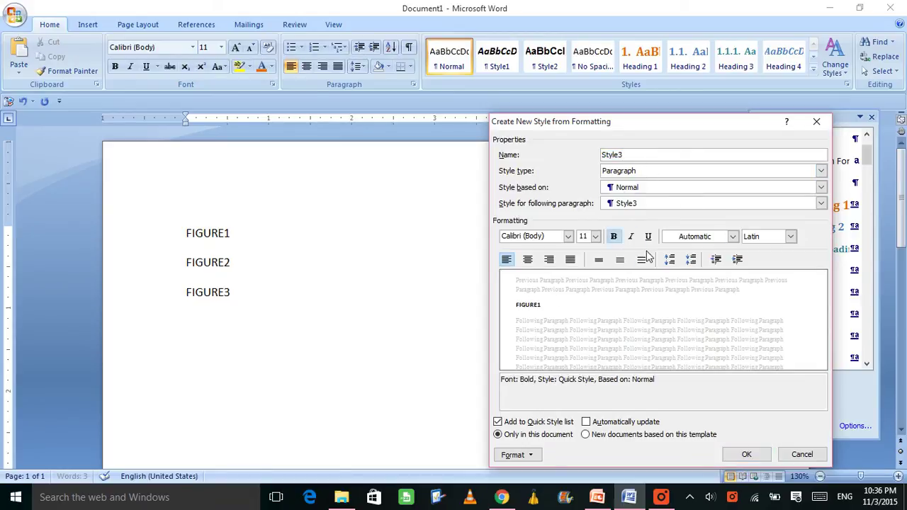
click(527, 259)
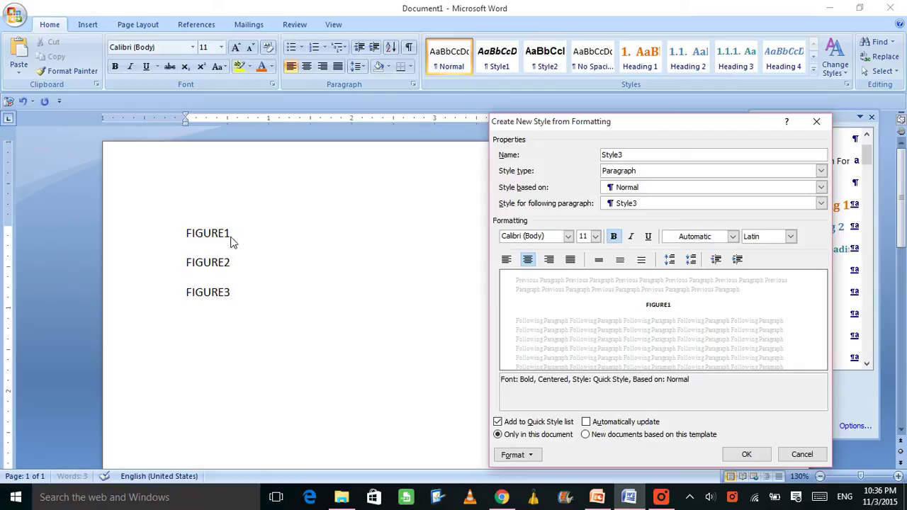
click(746, 454)
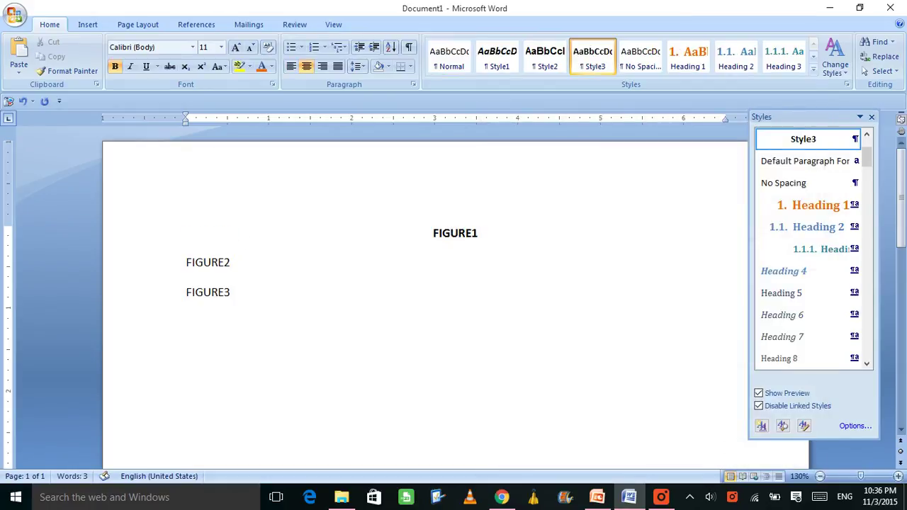
- Apply Style3 to the FIGURE2 and FIGURE3 lines
click(211, 263)
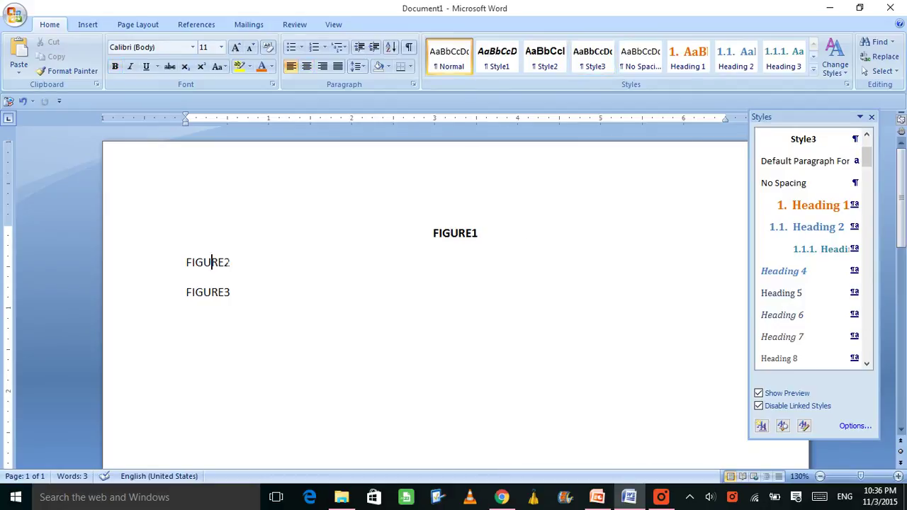
click(575, 60)
click(204, 292)
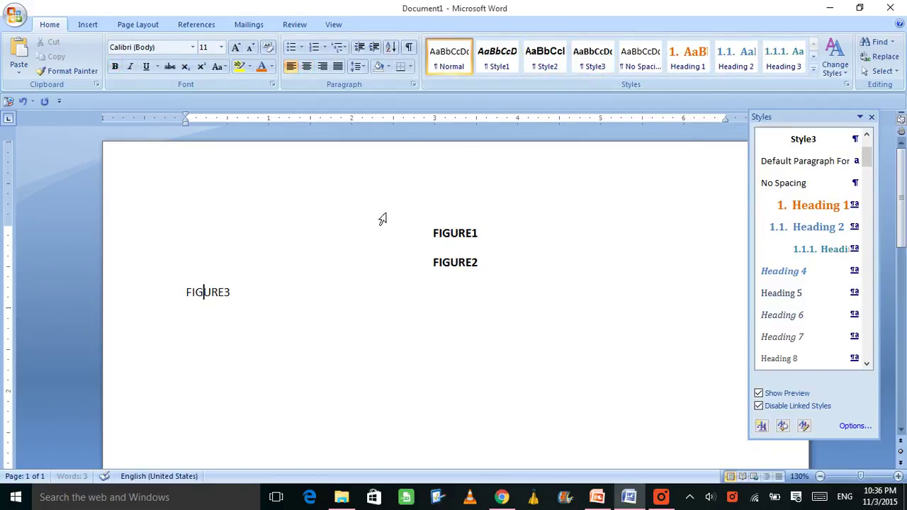
click(593, 58)
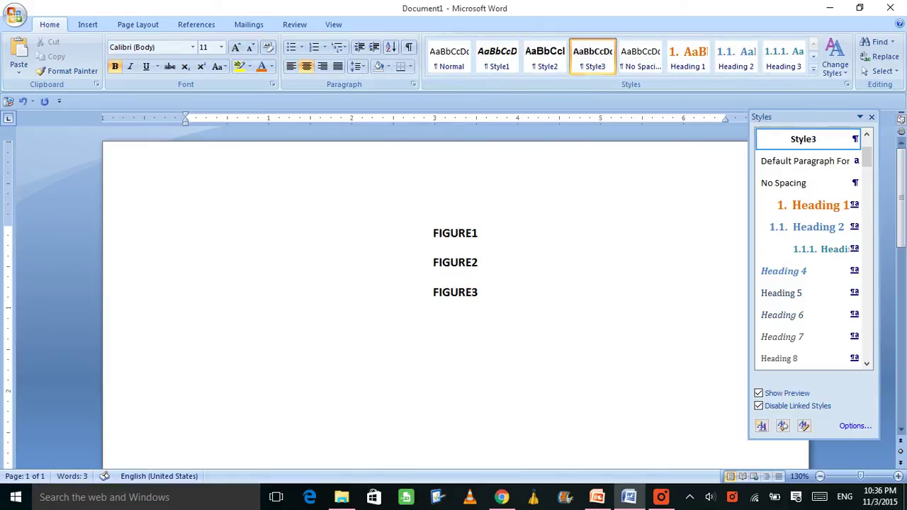
- Insert an empty line above the figure labels and close the Styles pane
key(Return)
key(Up)
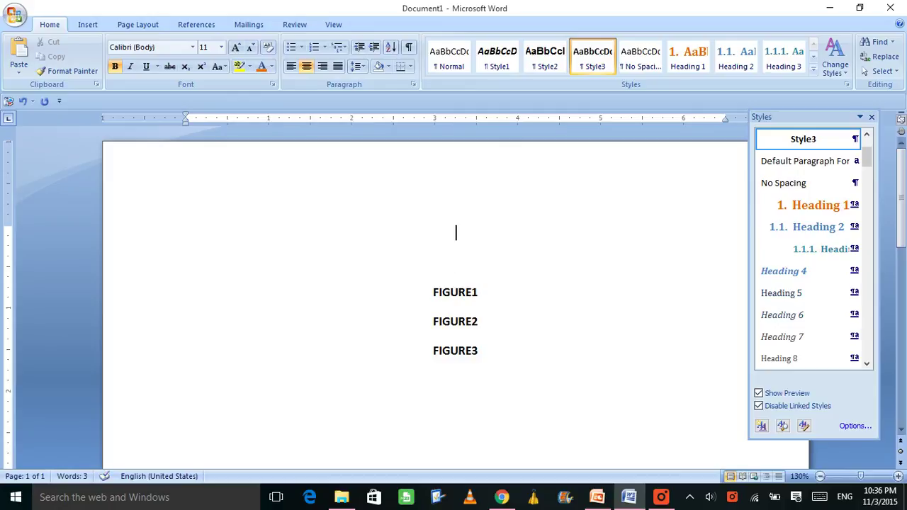
click(872, 117)
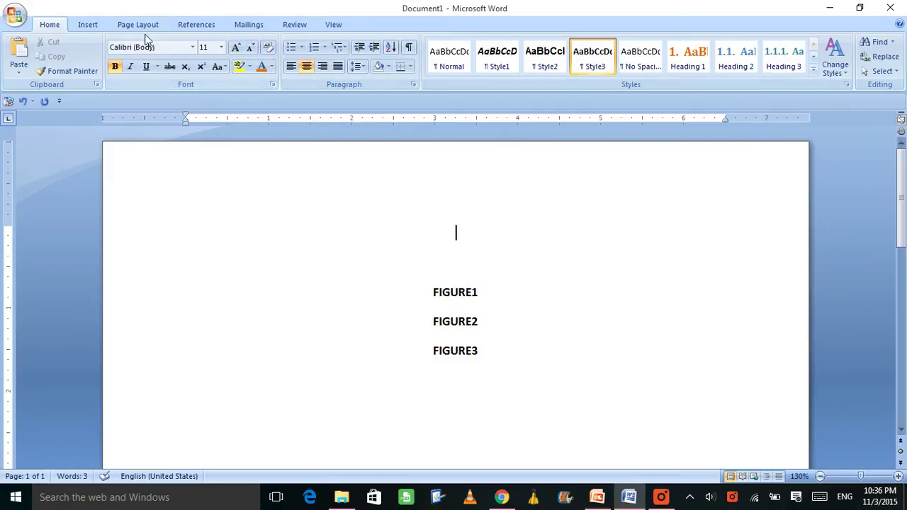
click(289, 29)
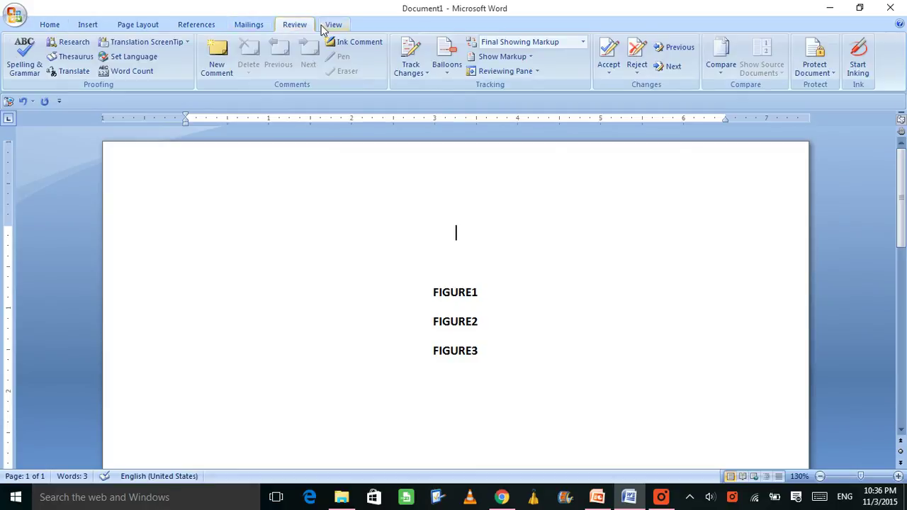
- Start a table of figures from the References tab and set its format to Distinctive
click(201, 25)
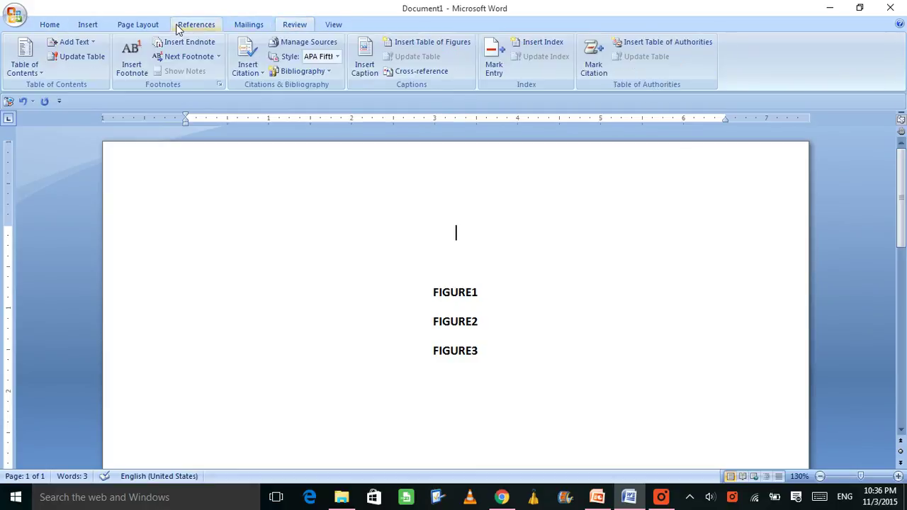
click(431, 44)
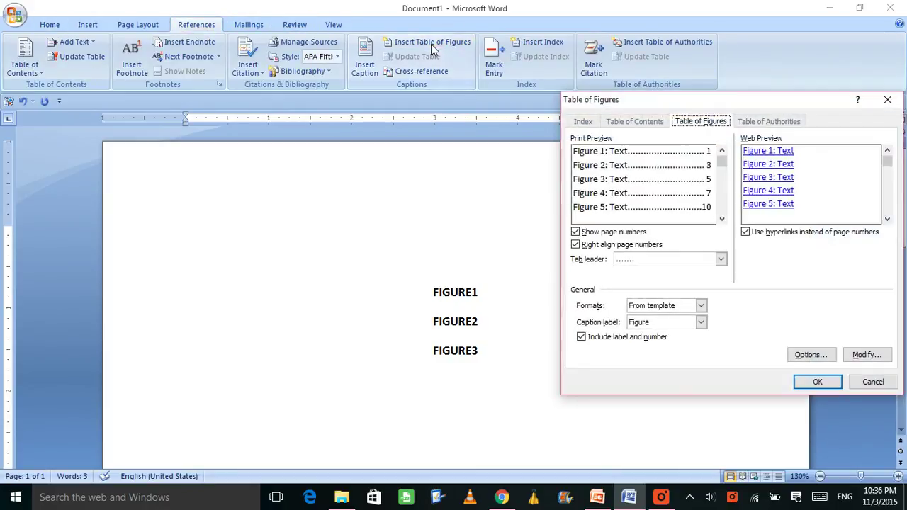
click(661, 324)
click(641, 362)
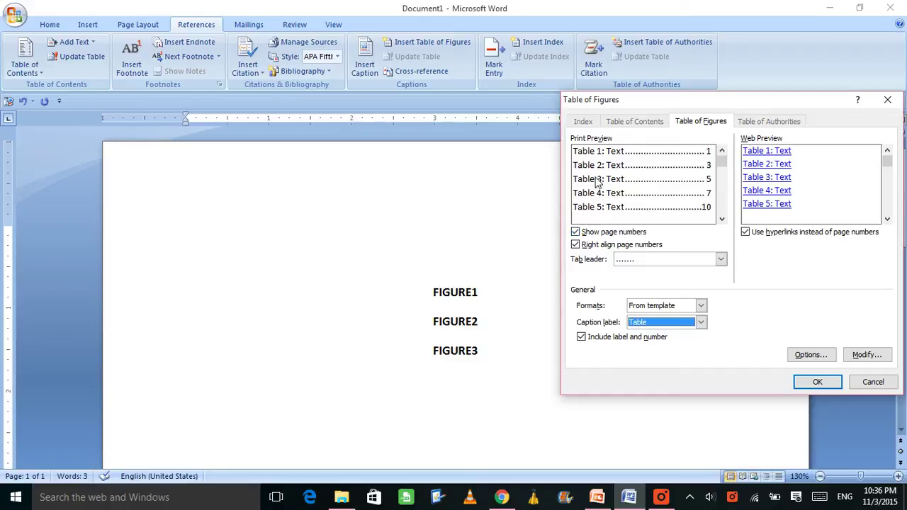
click(719, 259)
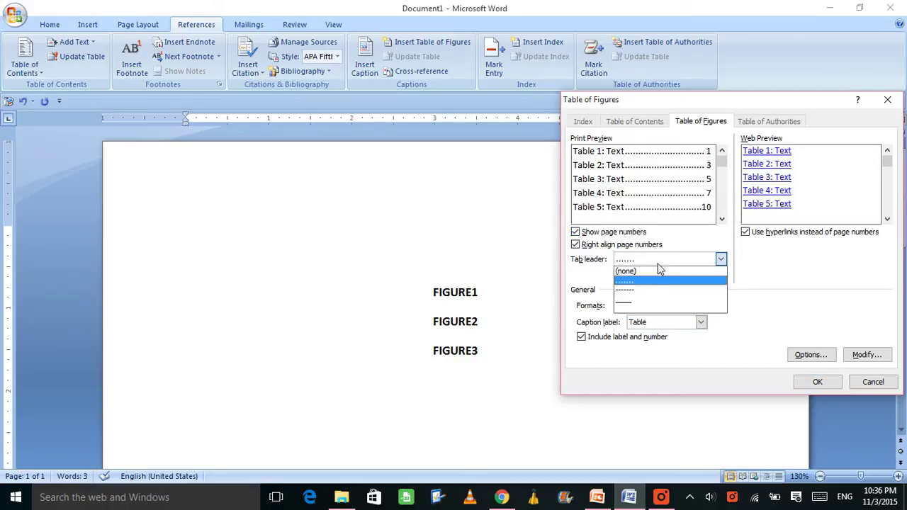
click(701, 319)
click(700, 305)
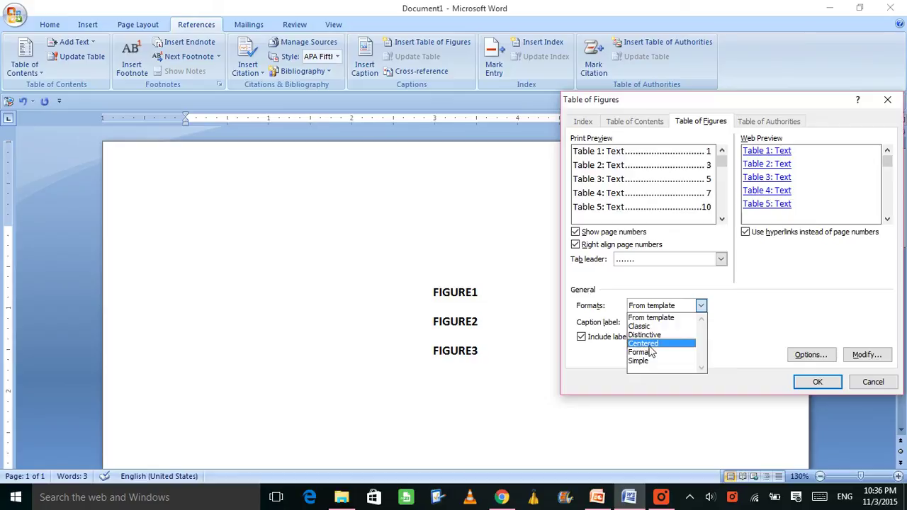
click(652, 340)
click(660, 309)
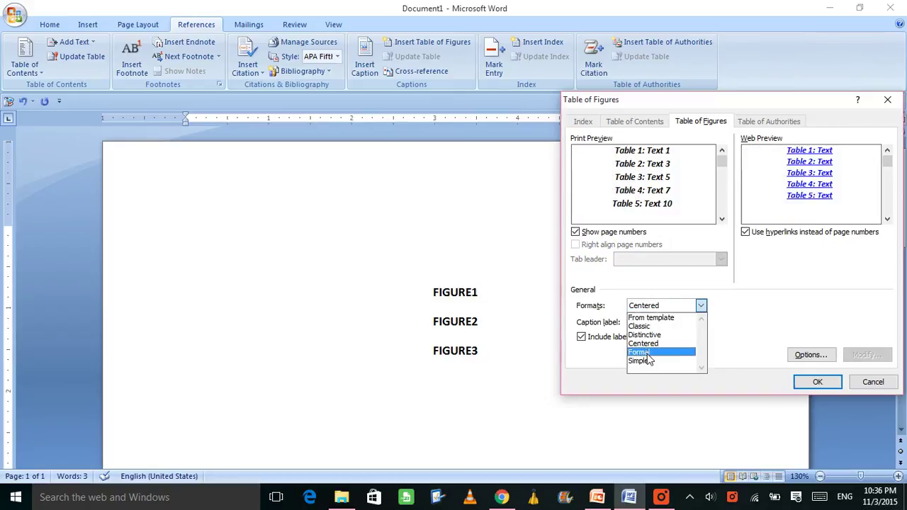
click(654, 336)
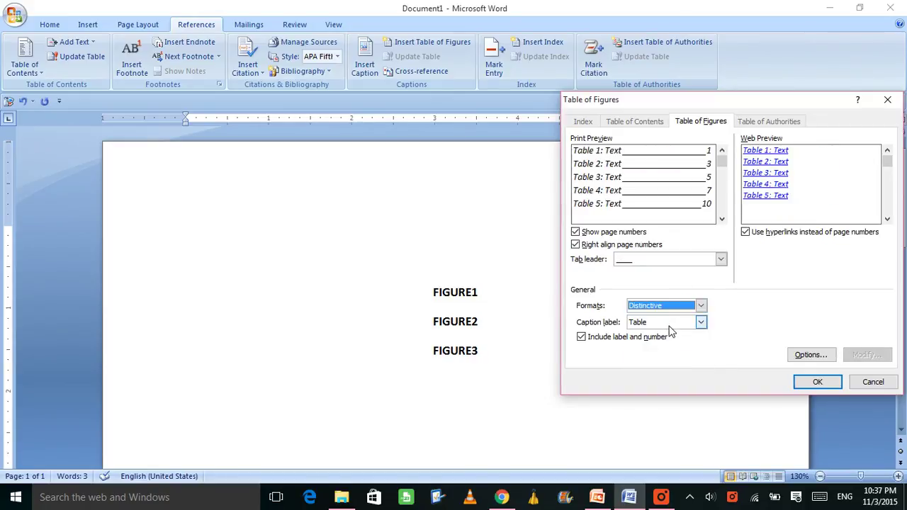
- Build the table of figures from Style3 paragraphs and insert it above the labels
click(661, 323)
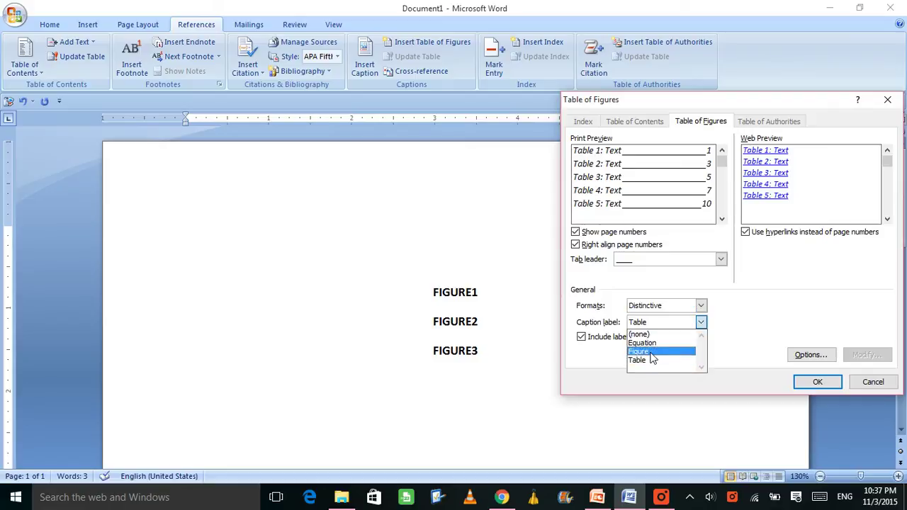
click(645, 352)
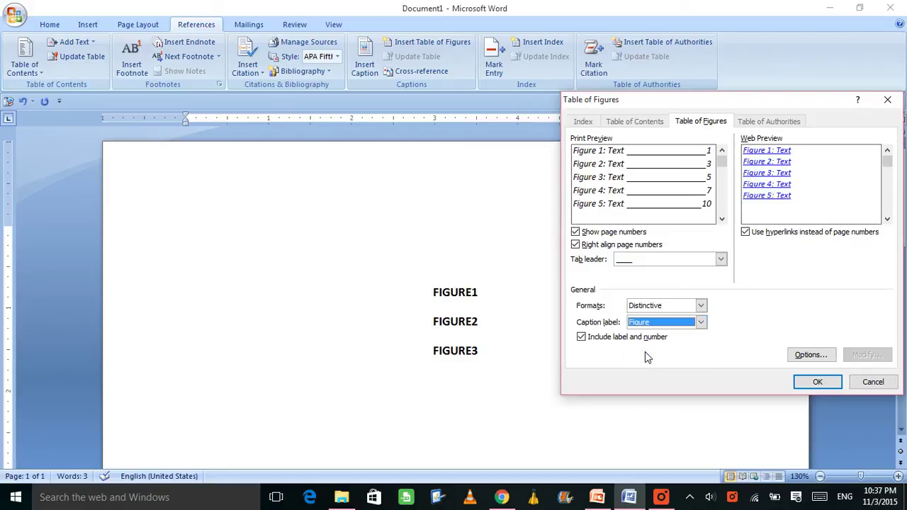
click(810, 354)
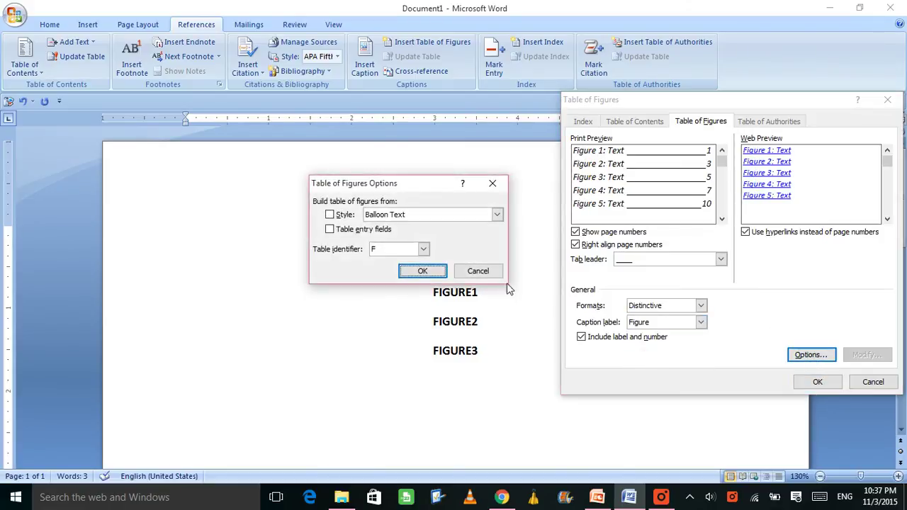
click(497, 215)
scroll(397, 251, down, 2)
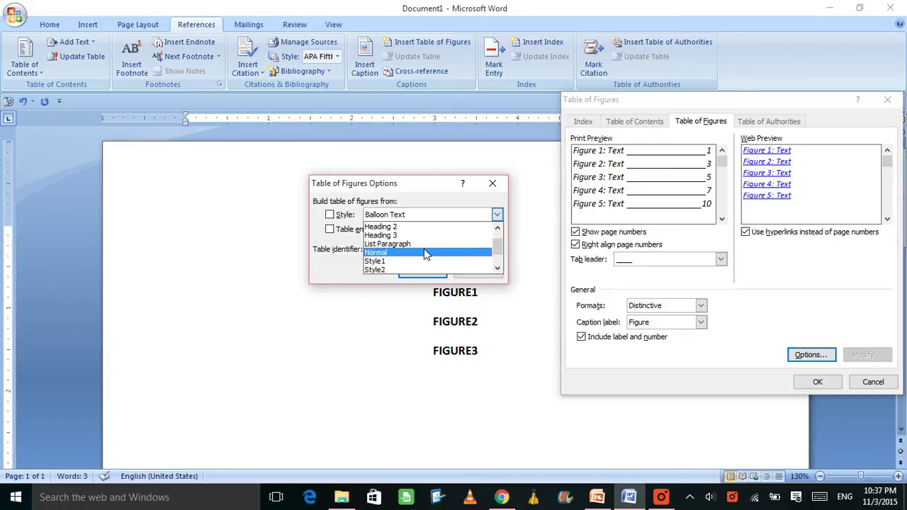
click(374, 252)
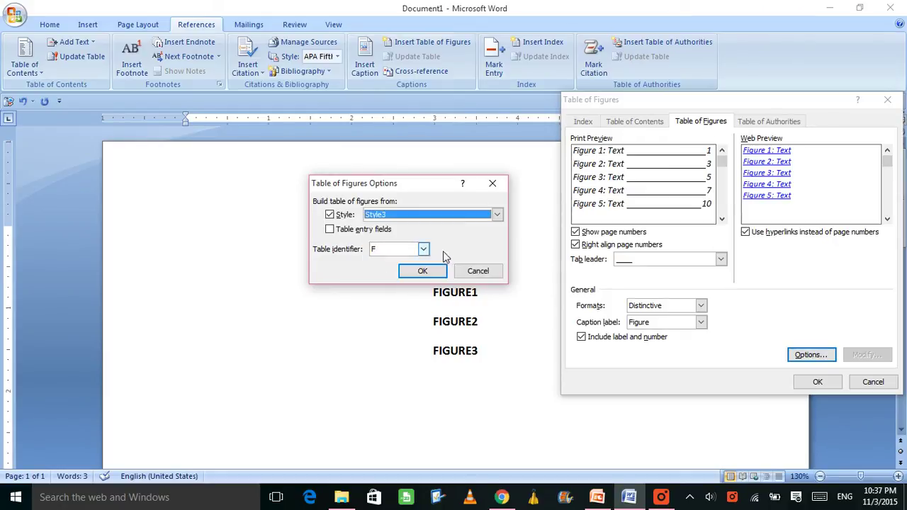
click(430, 272)
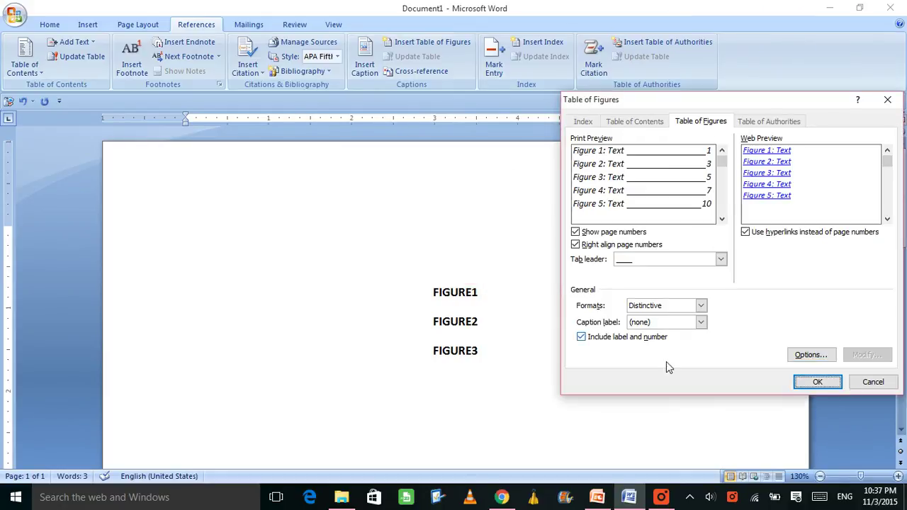
click(827, 382)
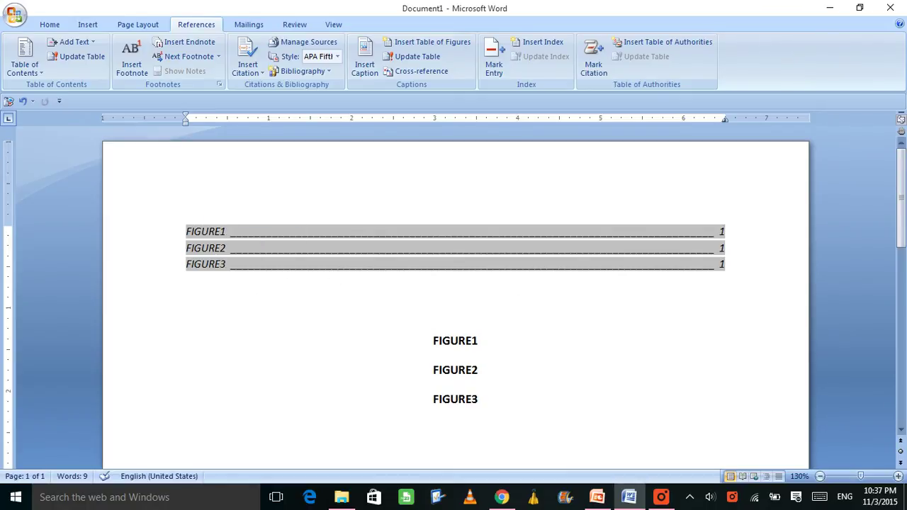
- Delete 'UR' from FIGURE2 to make FIGE2, then update the entire table of figures
drag(450, 370, 462, 369)
key(BackSpace)
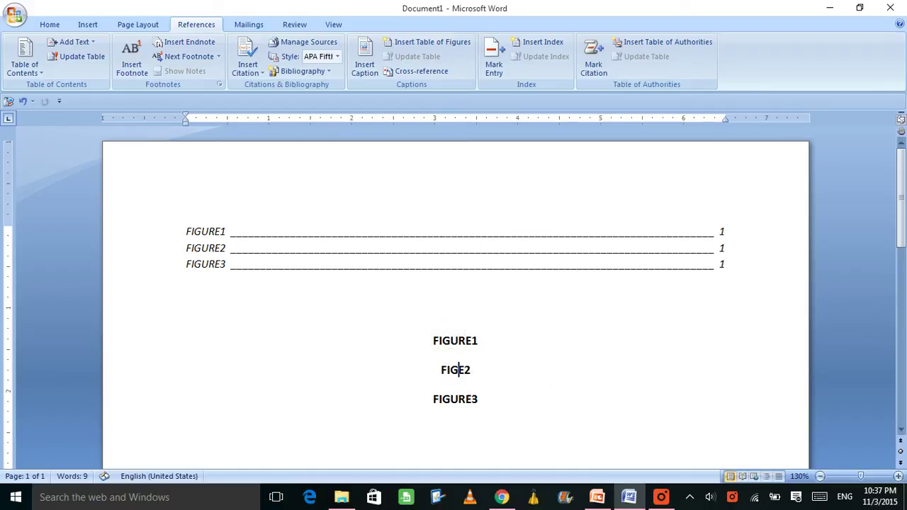
right_click(223, 262)
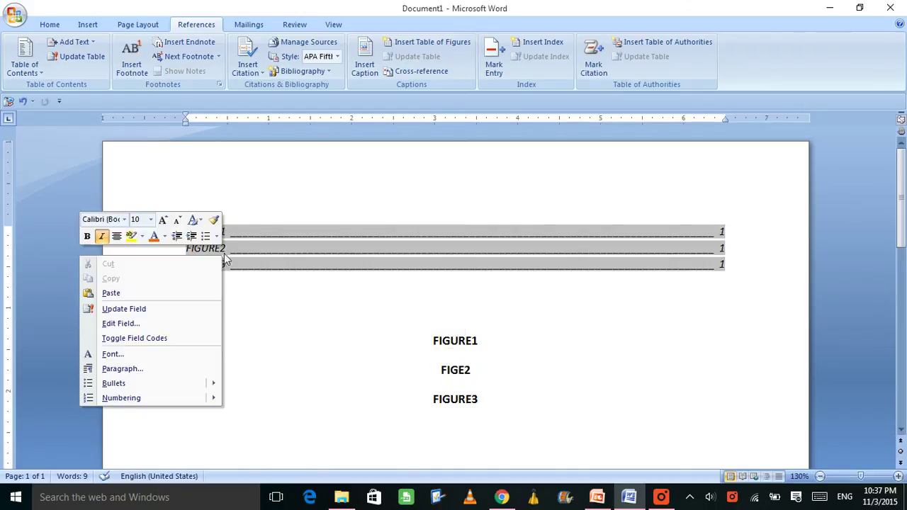
click(150, 308)
key(Down)
click(389, 274)
double_click(458, 317)
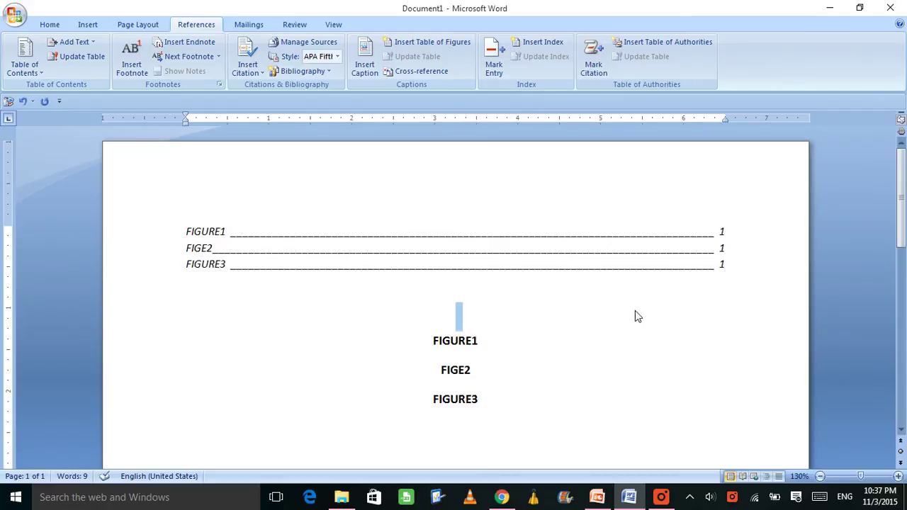
click(430, 289)
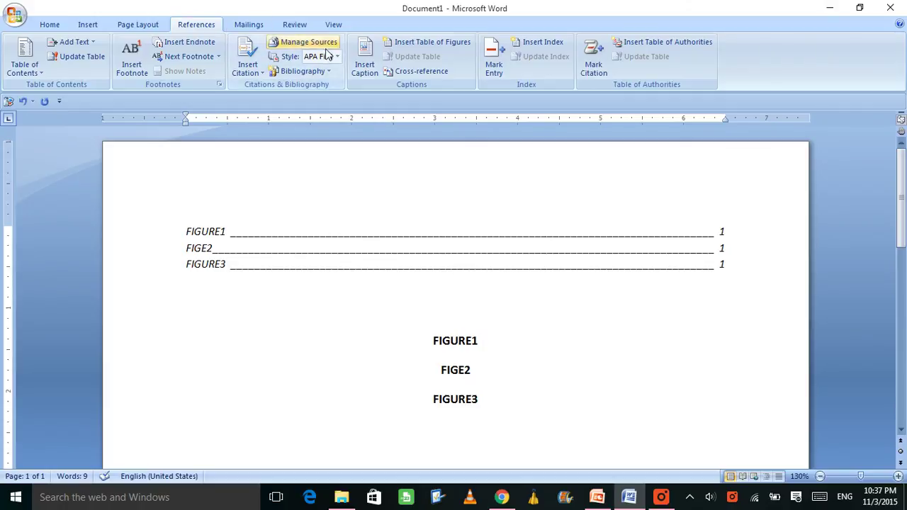
- Rebuild the table of figures from Style3 paragraphs, replacing the existing table
click(431, 42)
click(655, 323)
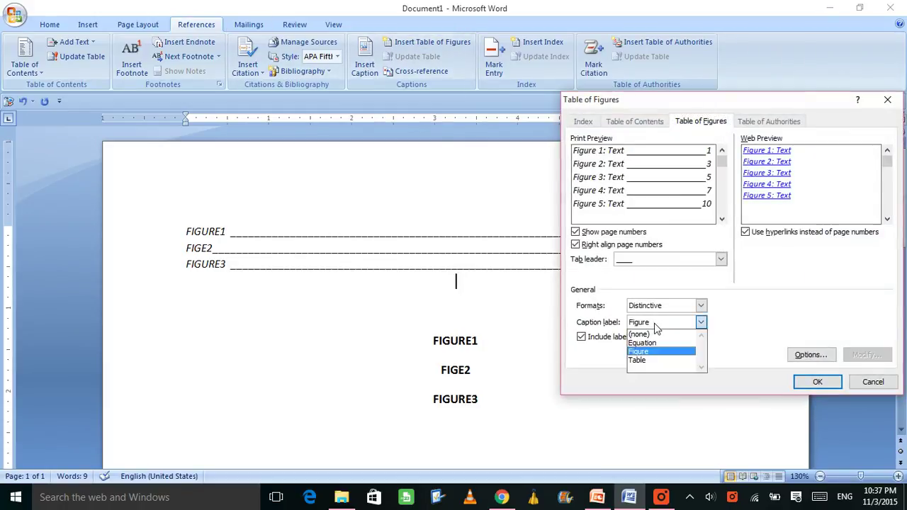
click(644, 361)
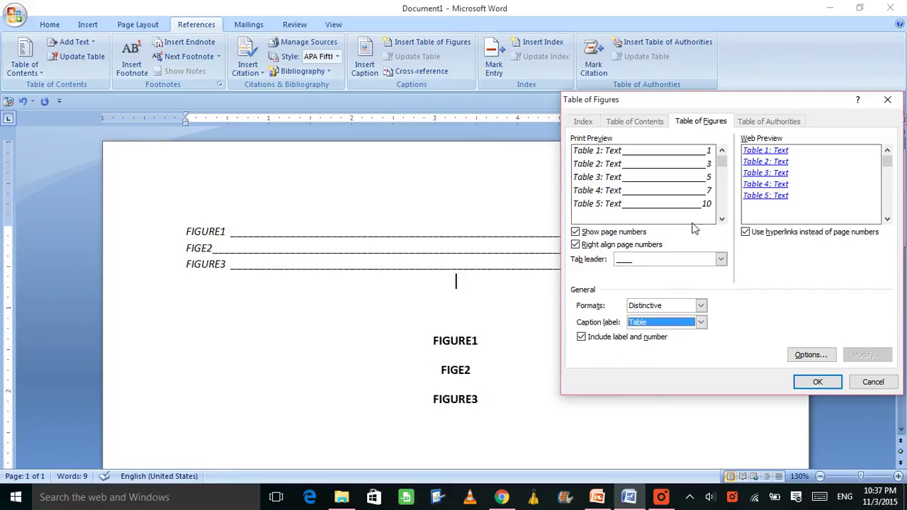
click(803, 358)
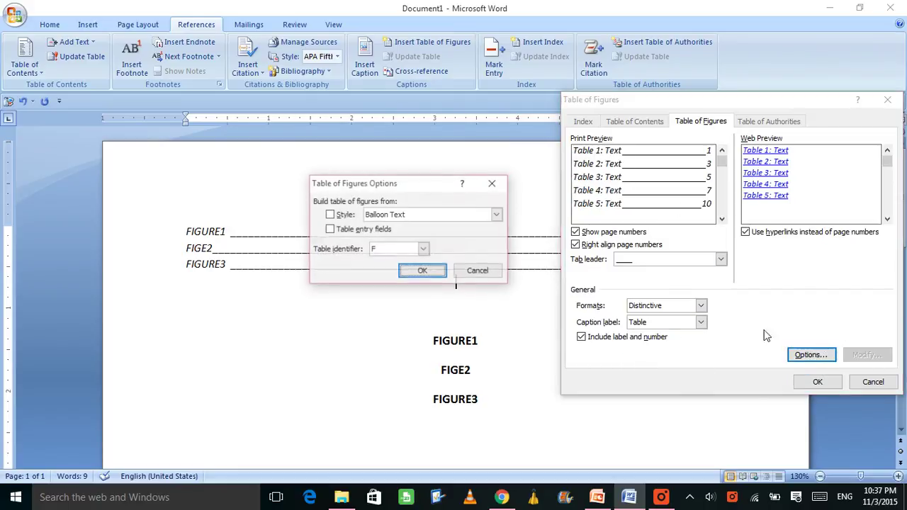
click(497, 215)
scroll(436, 249, down, 1)
scroll(437, 255, down, 3)
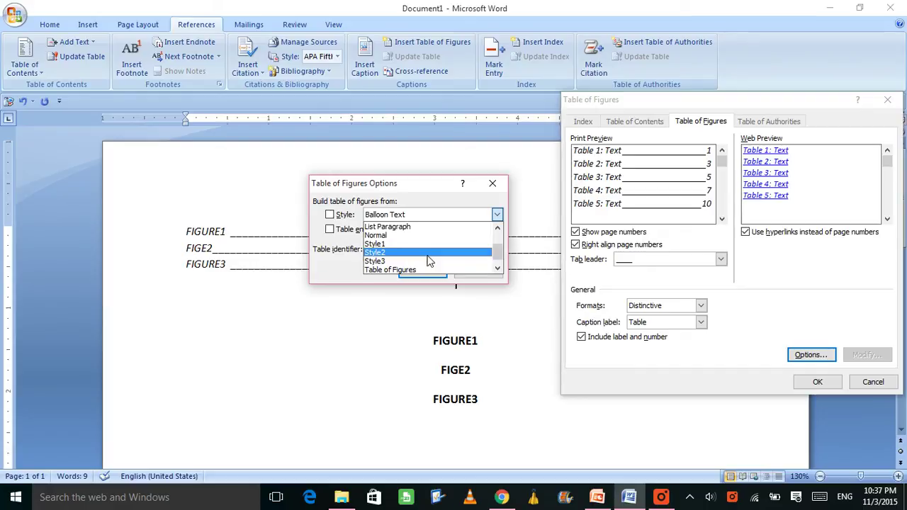
click(399, 262)
click(435, 270)
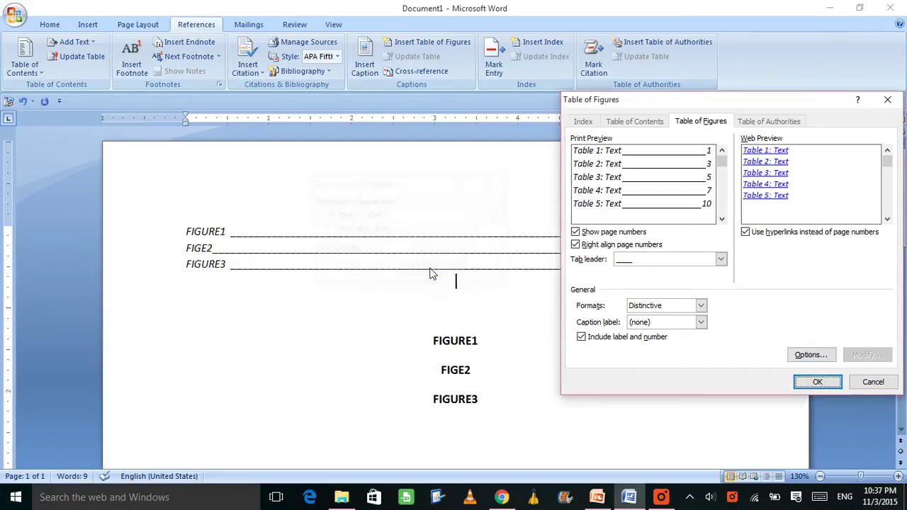
click(816, 382)
click(404, 282)
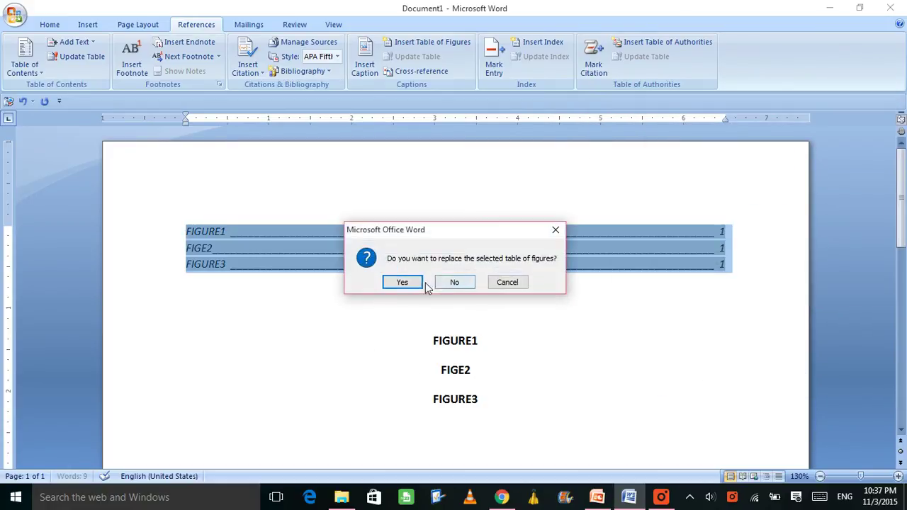